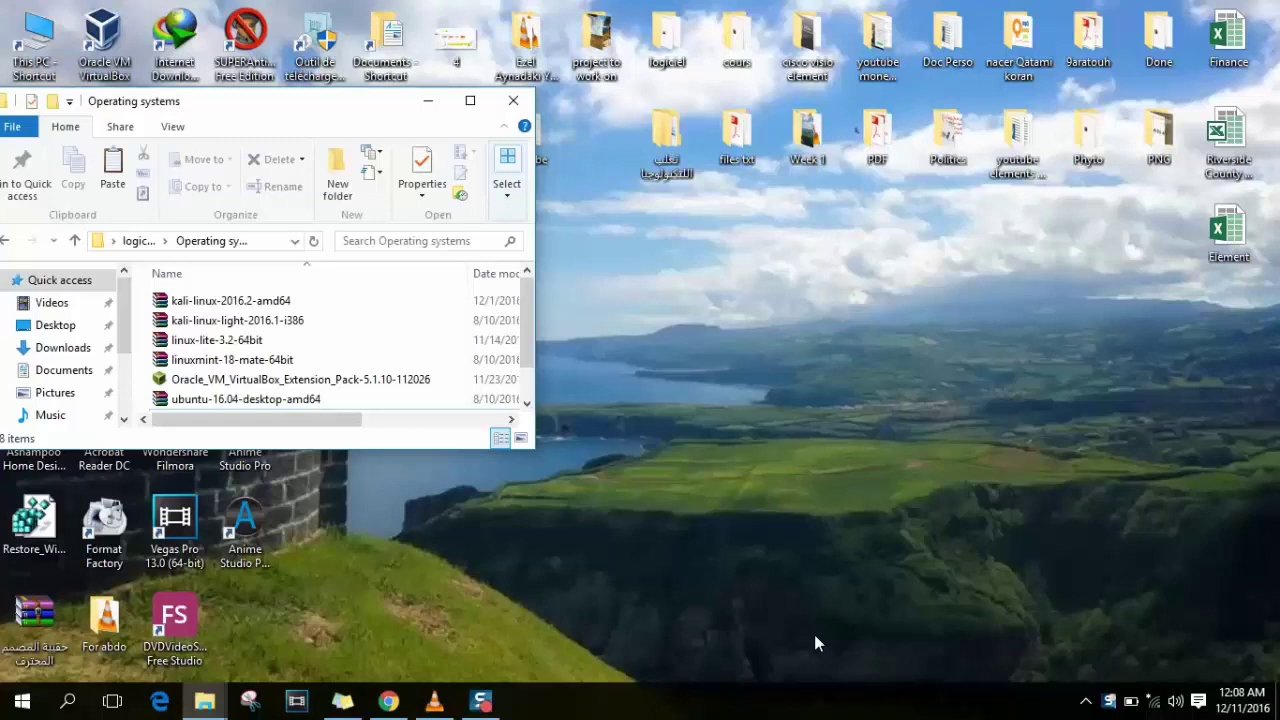
In Chrome, switch to the Official Kali Linux Downloads tab and scroll to the 2016.2 image table.
drag(350, 114, 366, 110)
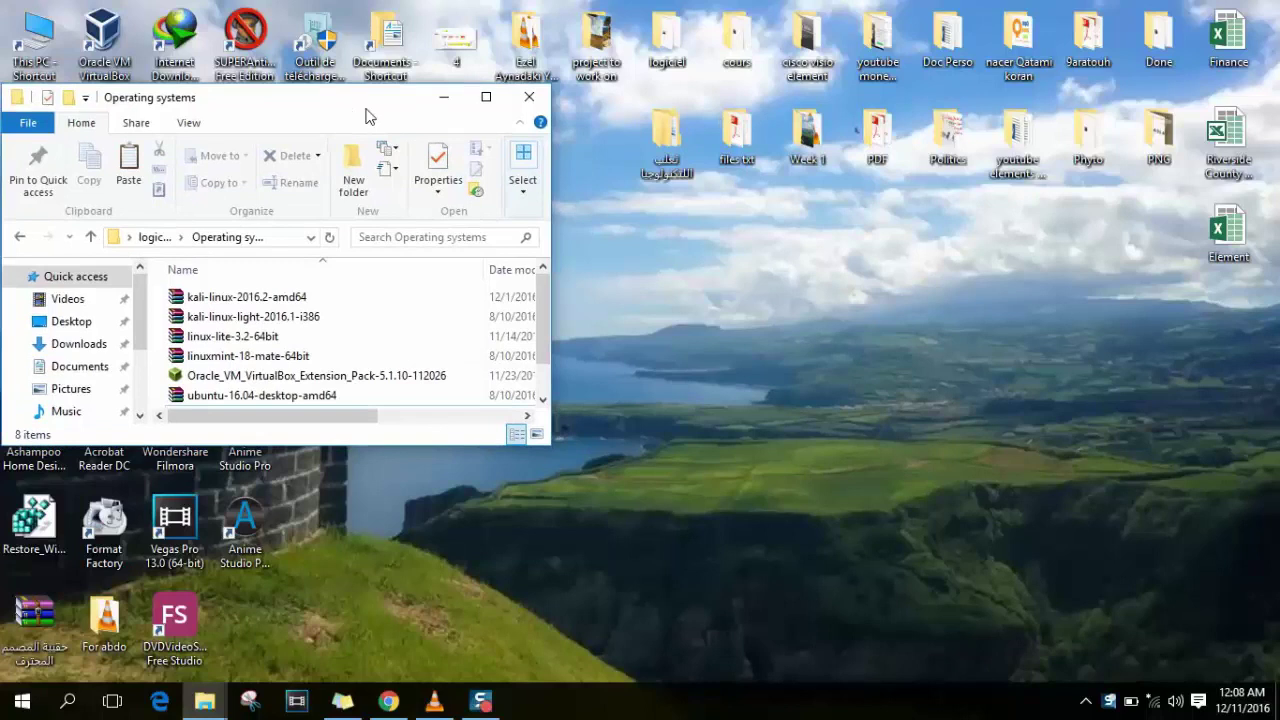
click(388, 701)
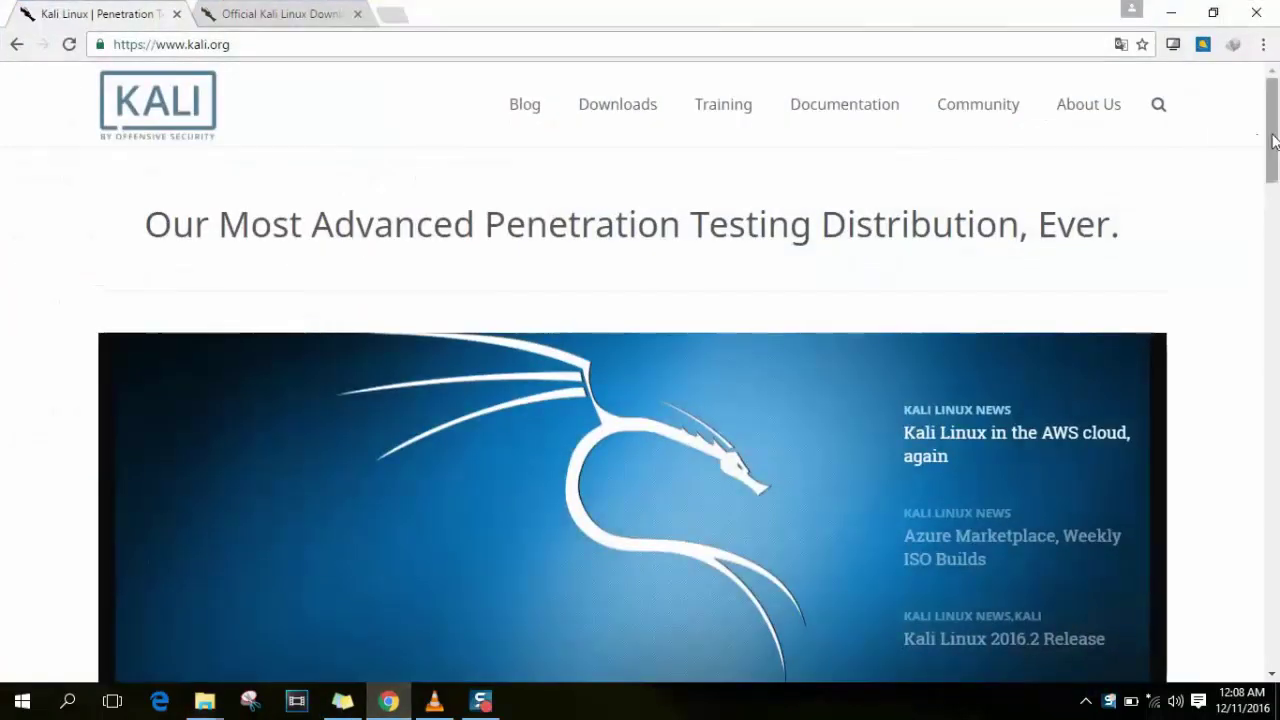
mouse_move(1273, 140)
mouse_down()
mouse_move(1273, 300)
mouse_move(1275, 138)
mouse_up()
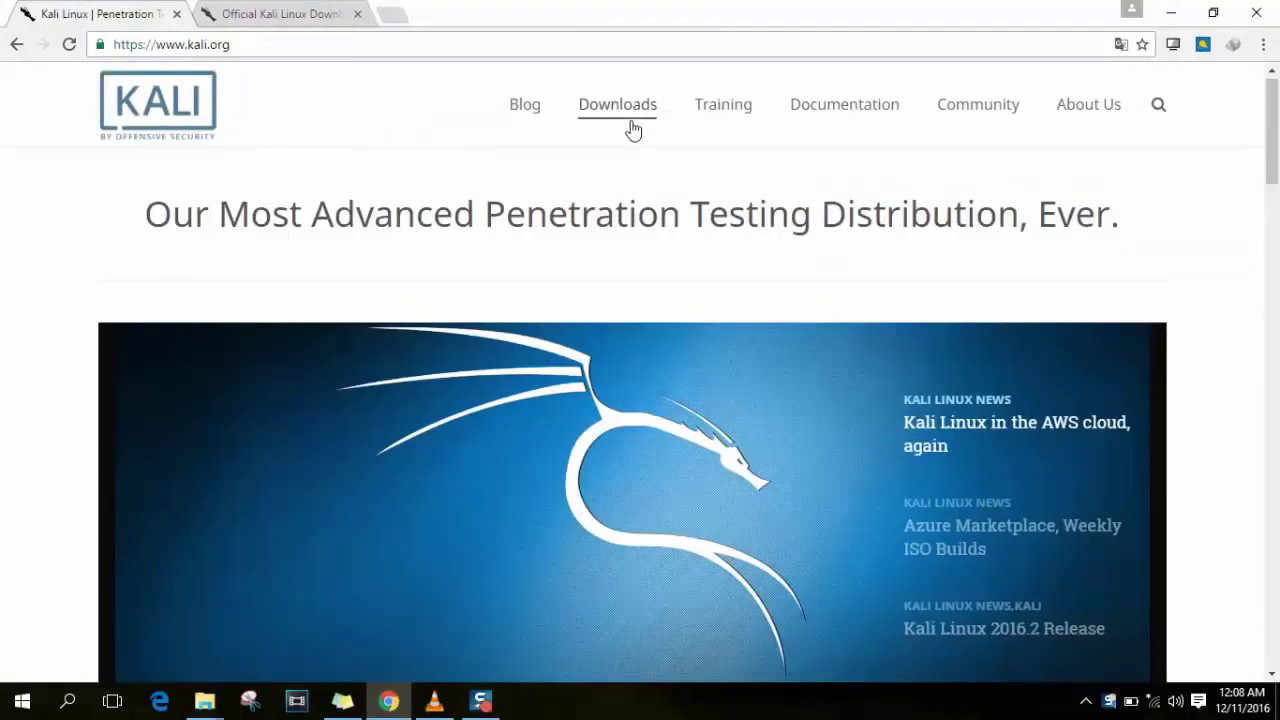
right_click(634, 128)
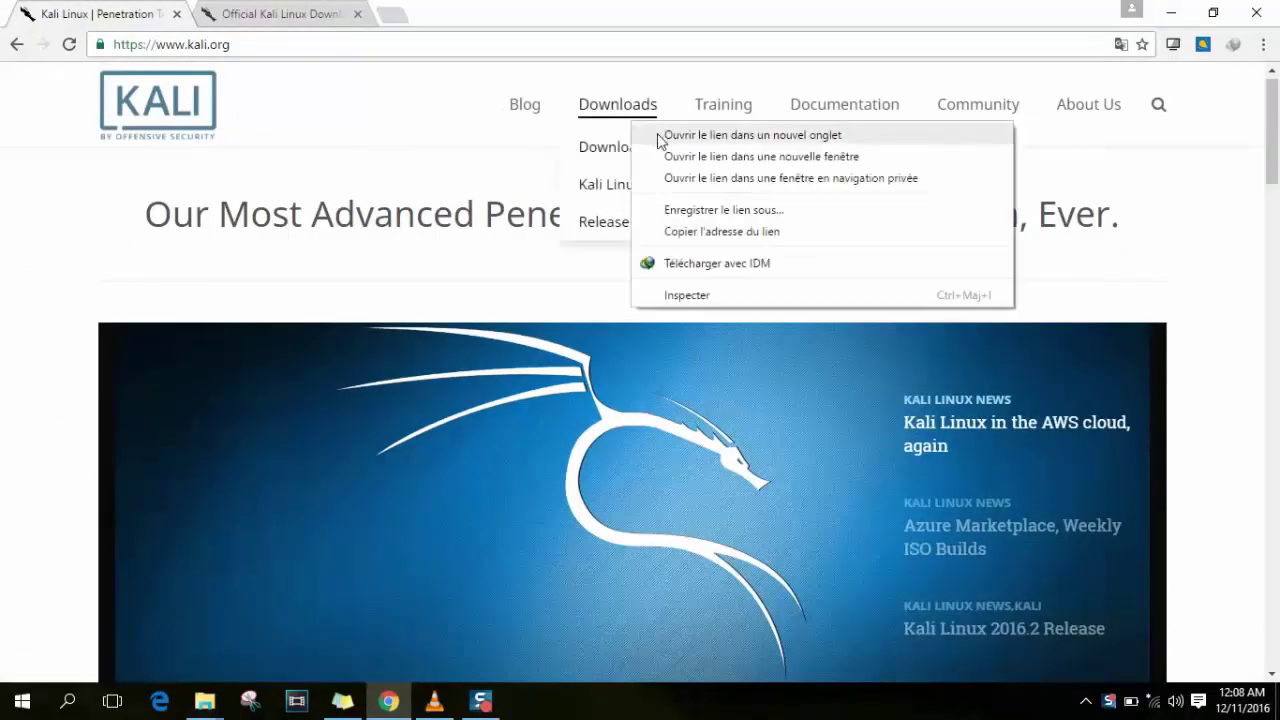
click(621, 37)
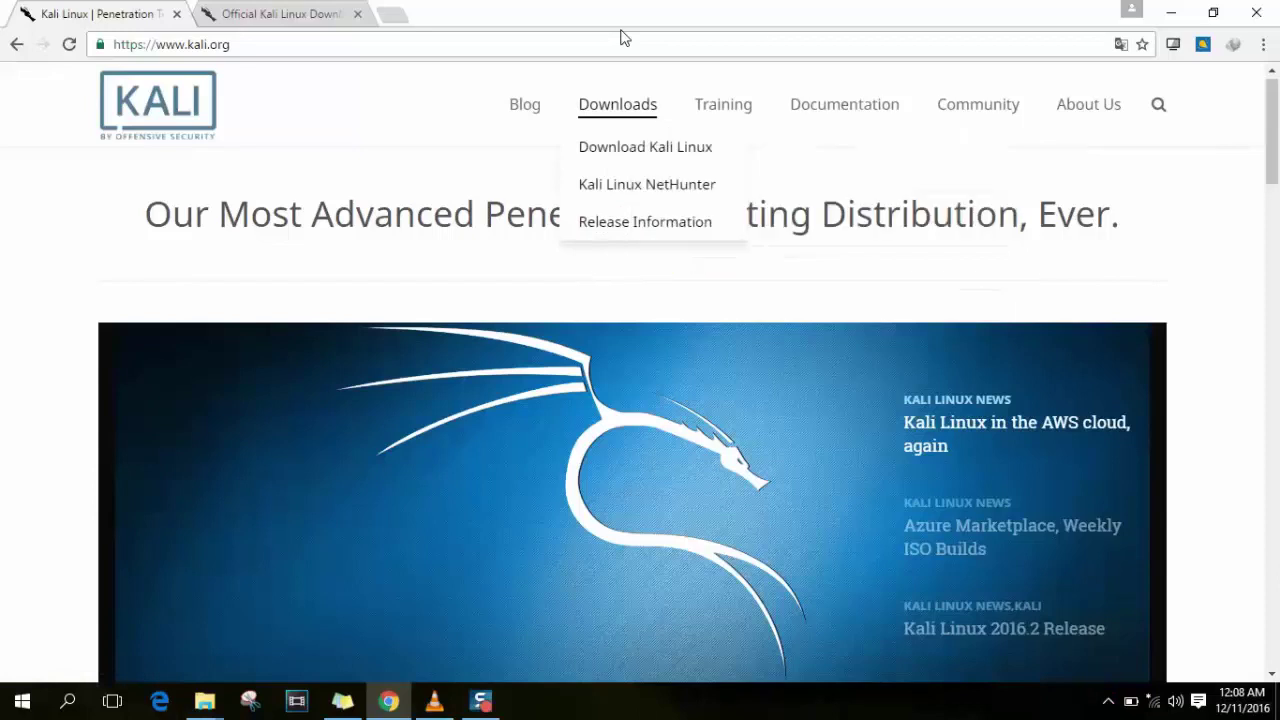
click(287, 12)
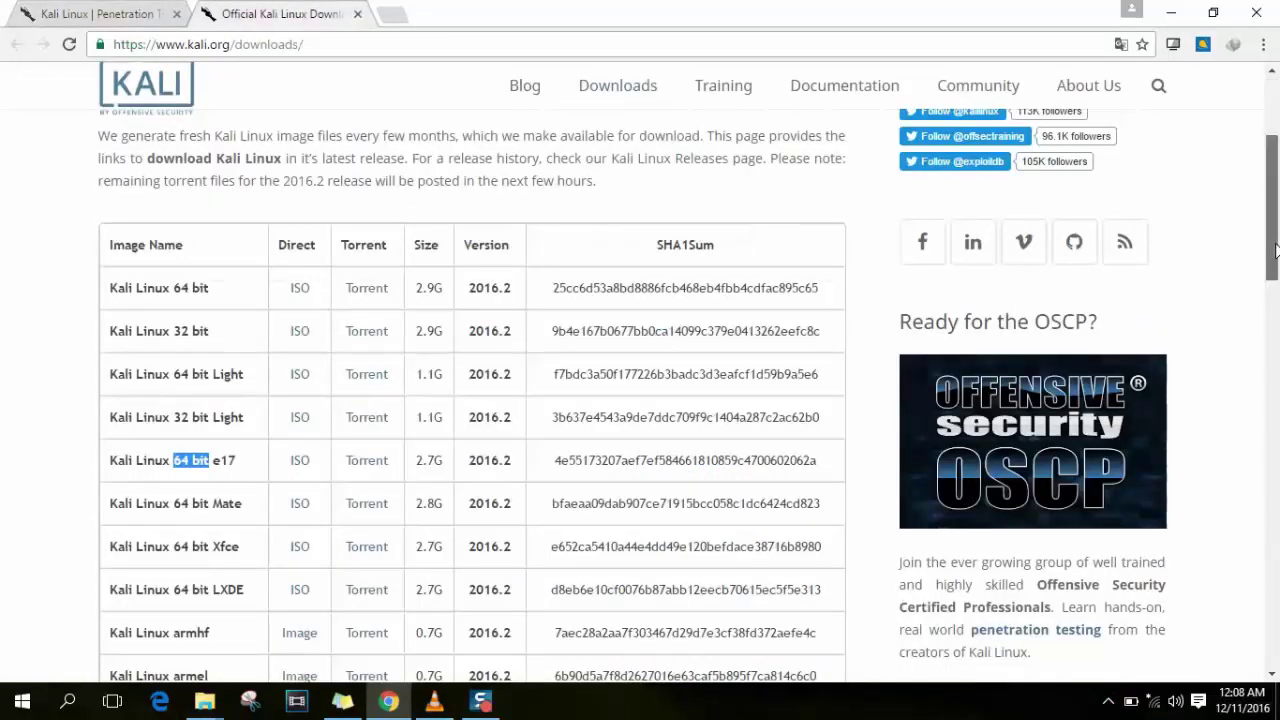
drag(1274, 250, 1275, 268)
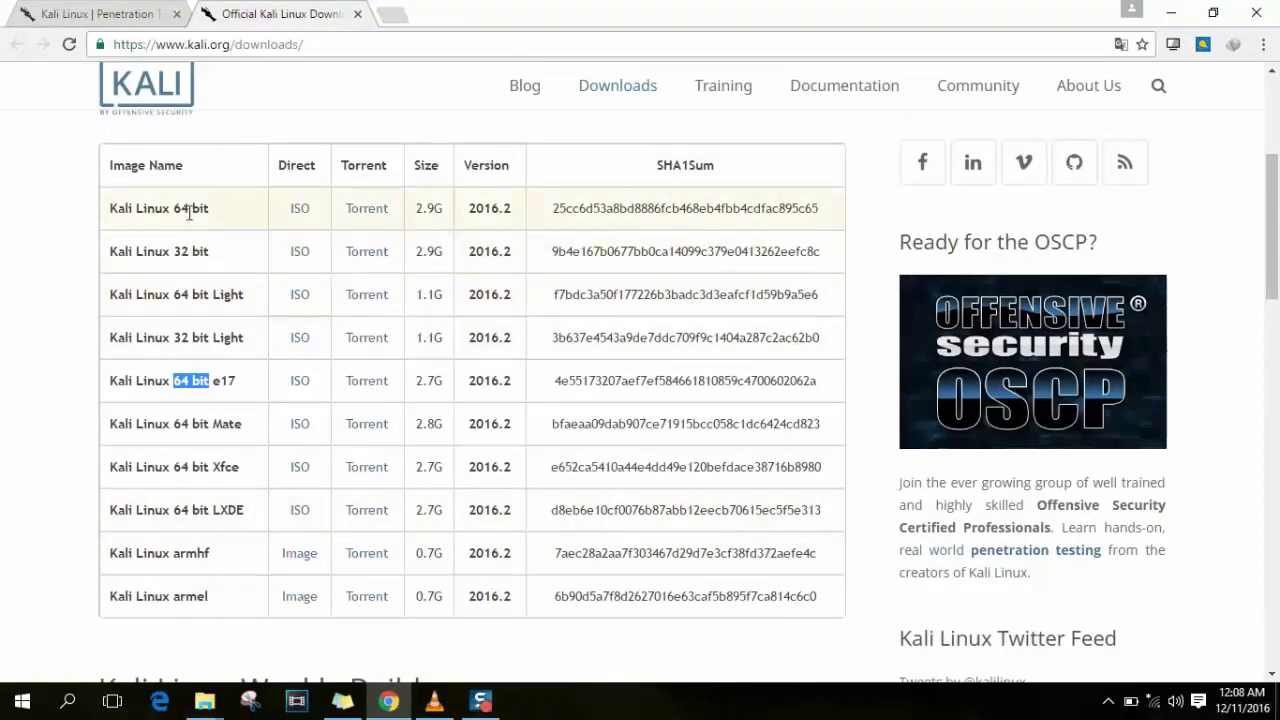
click(69, 705)
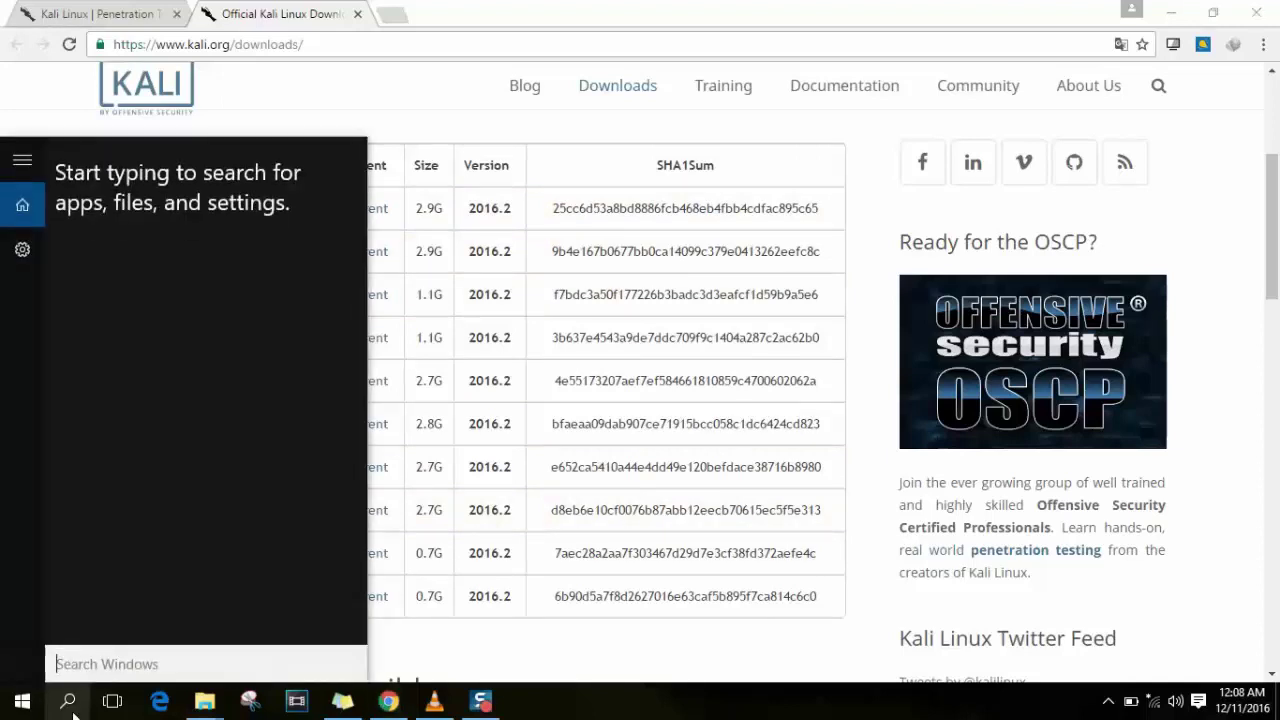
text(run)
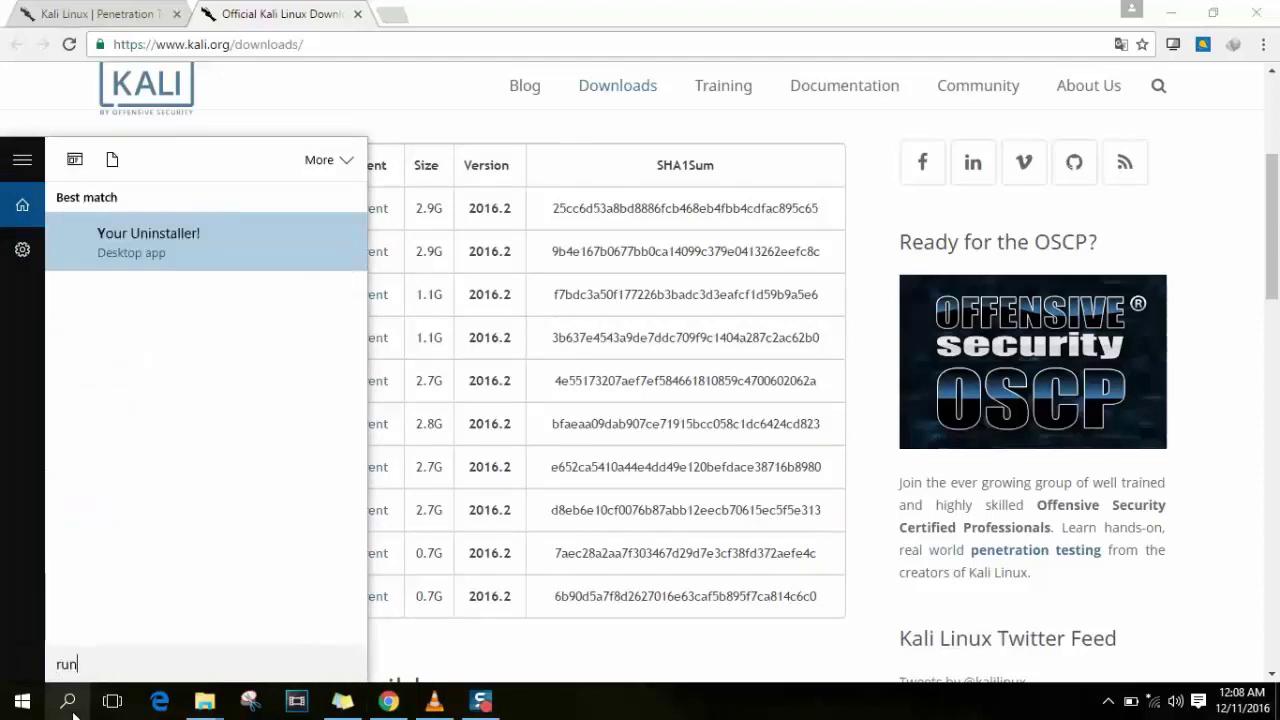
key(Return)
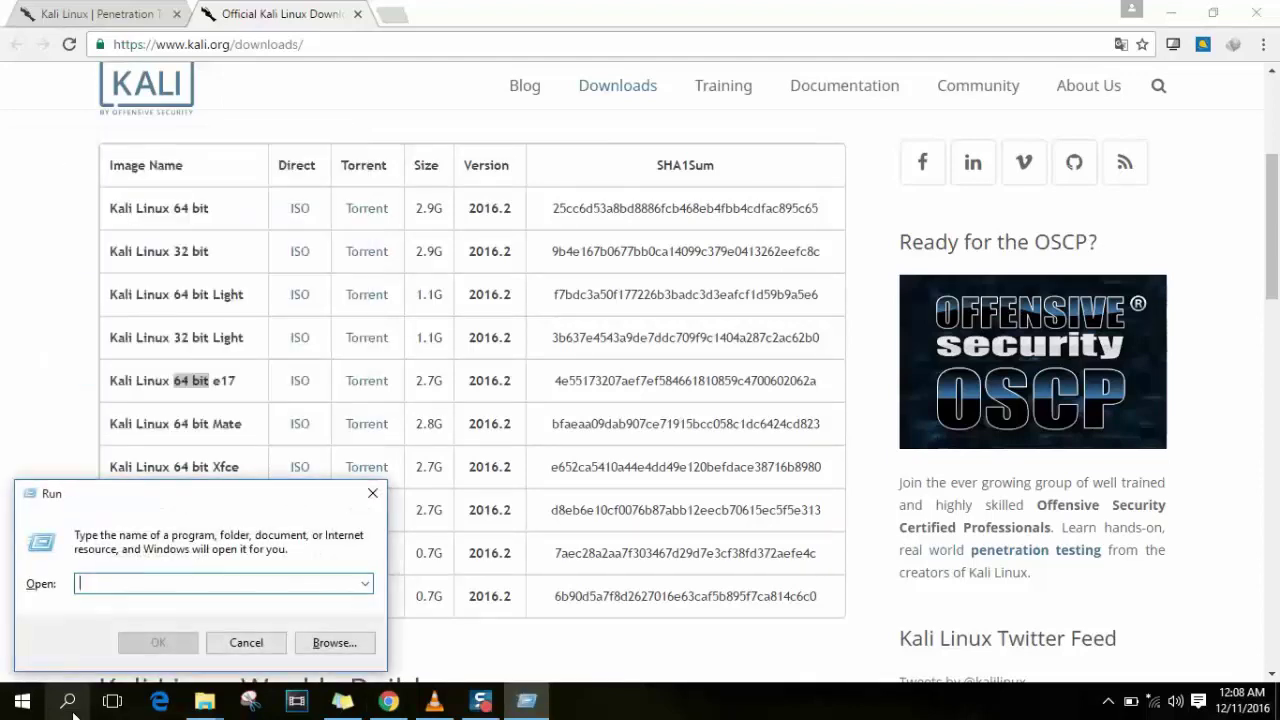
text(dxdiag)
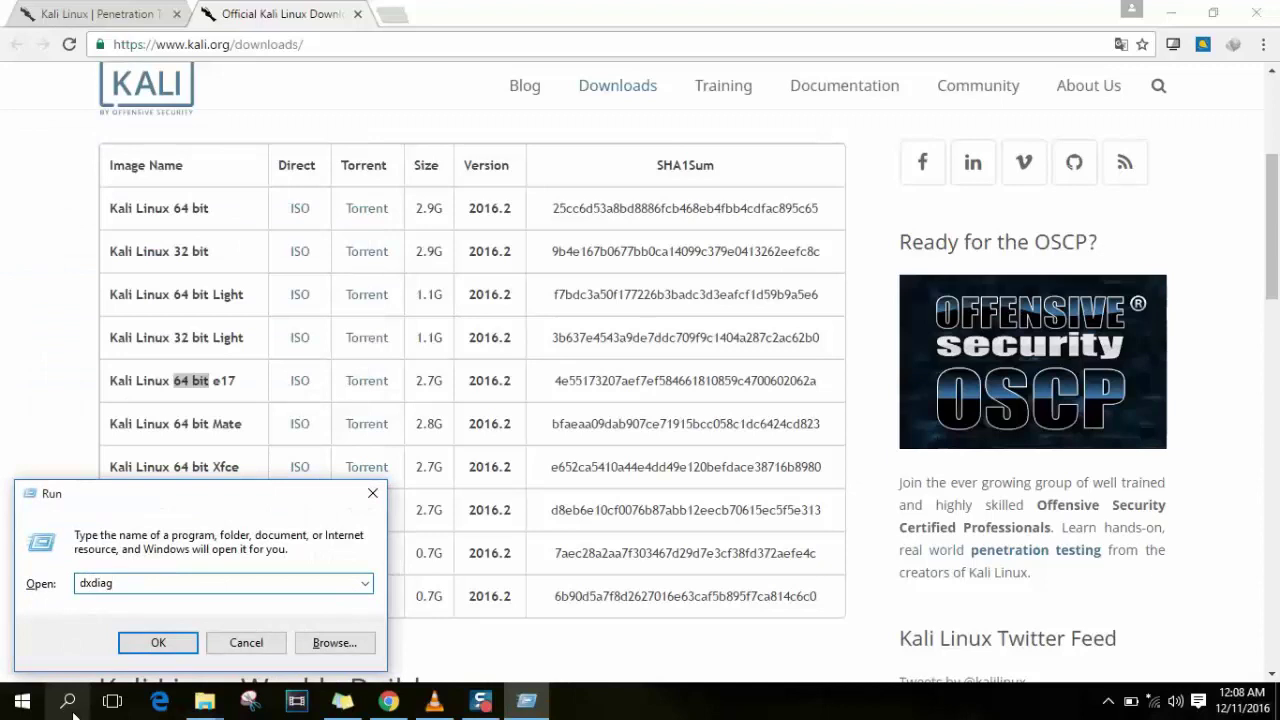
key(Return)
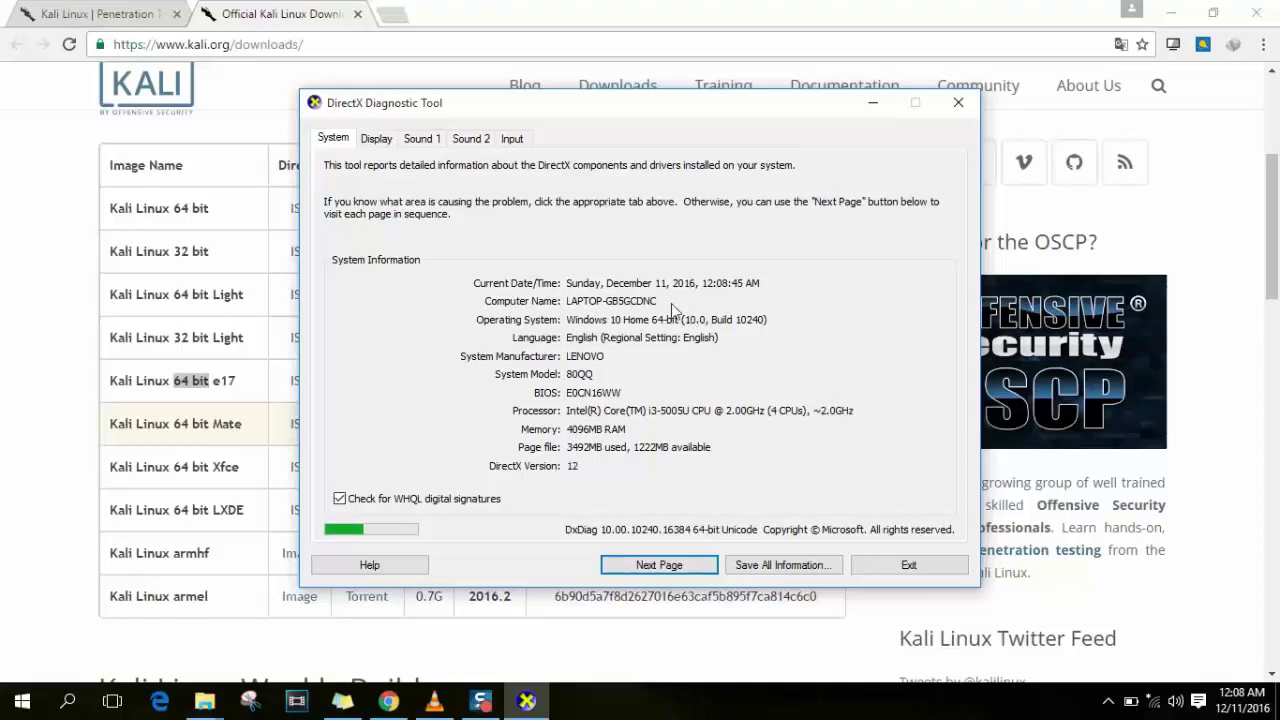
click(926, 566)
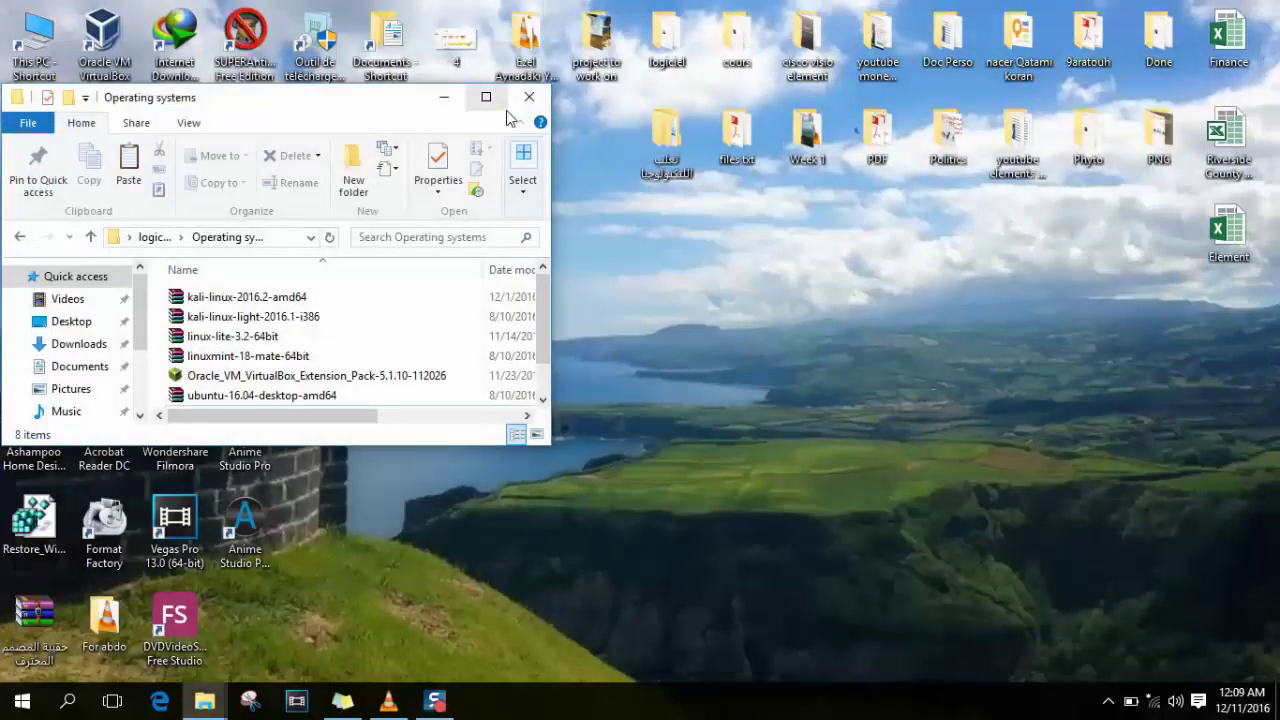
Maximize the Operating systems folder and launch Universal-USB-Installer-1.9.6.6.
click(486, 97)
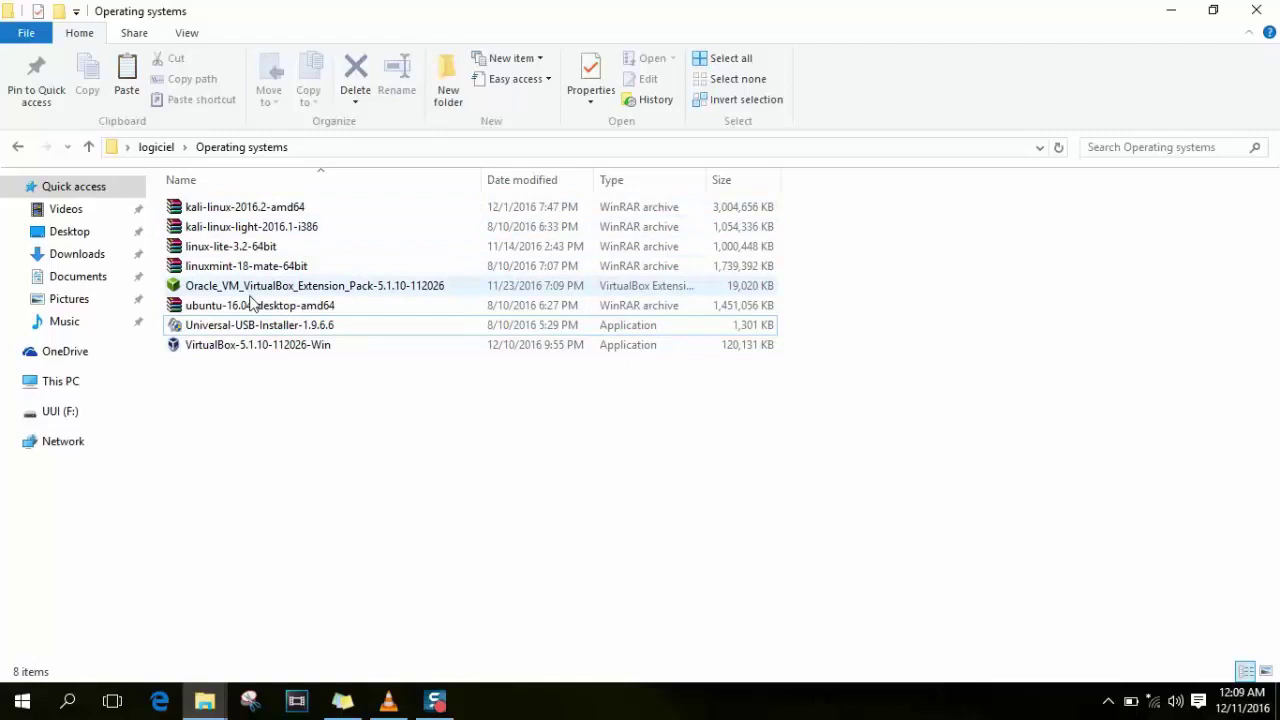
click(246, 335)
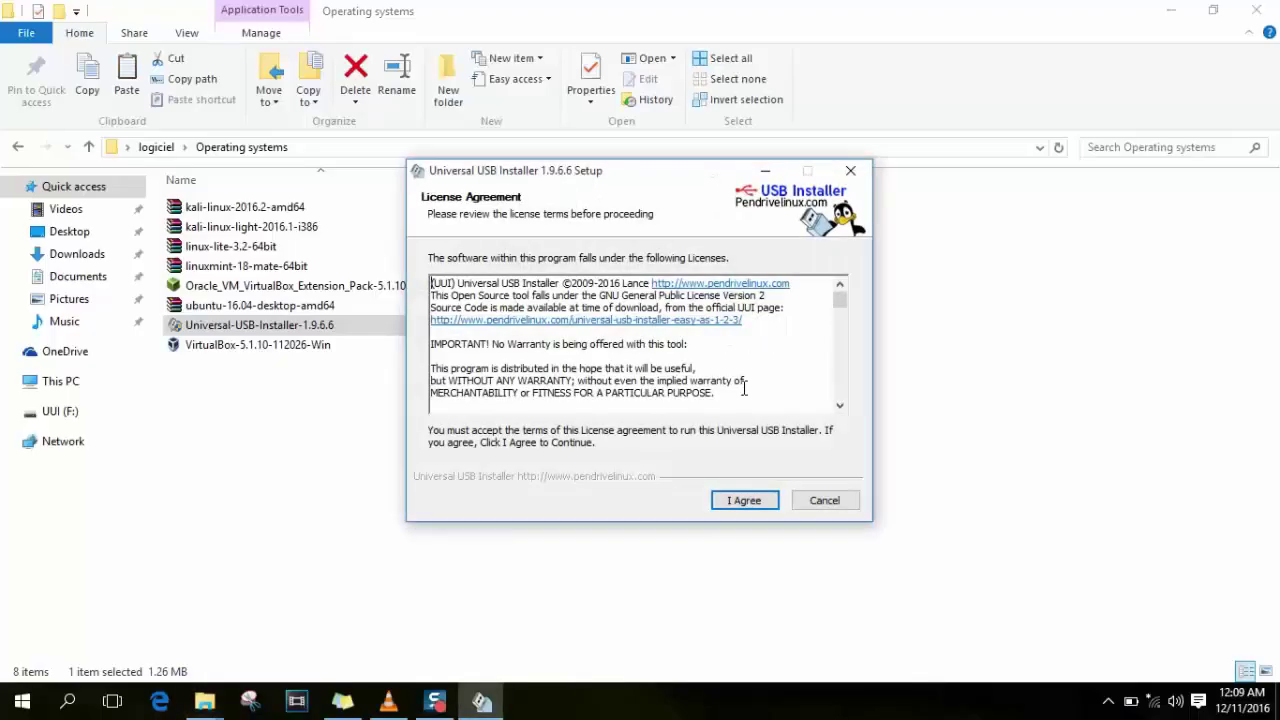
Accept the license agreement and choose Kali Linux as the distribution.
click(743, 505)
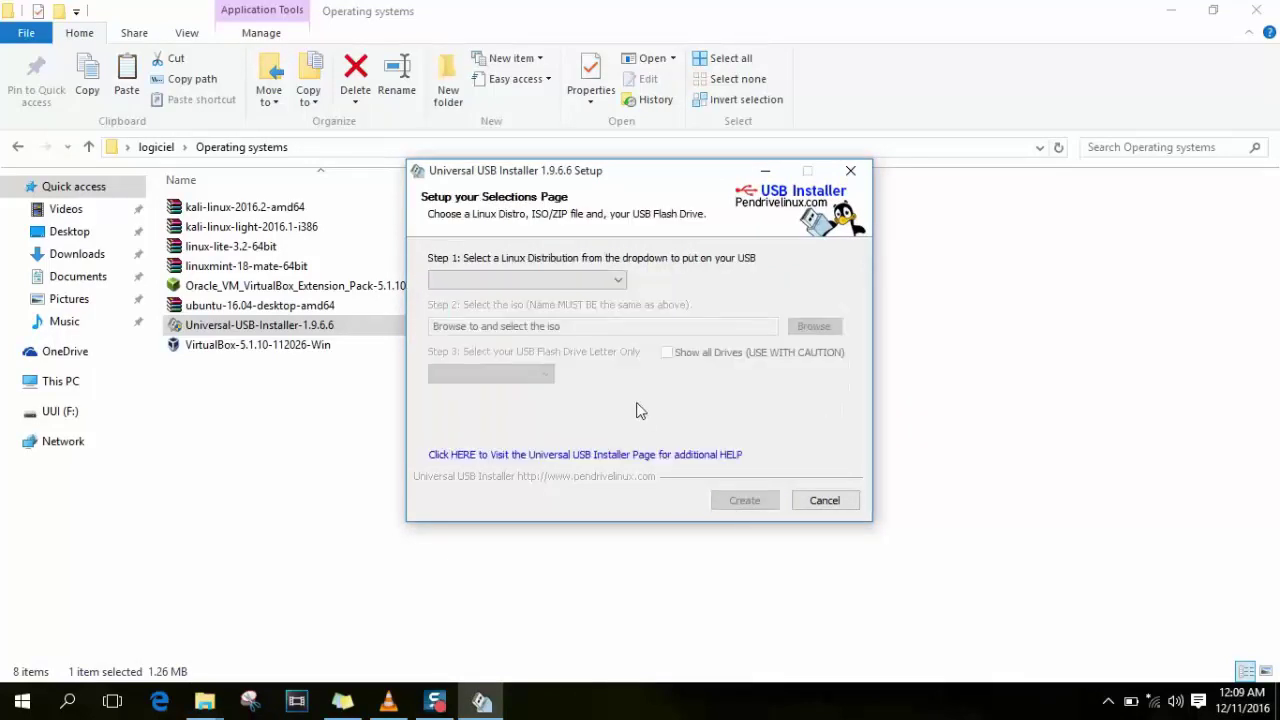
click(551, 285)
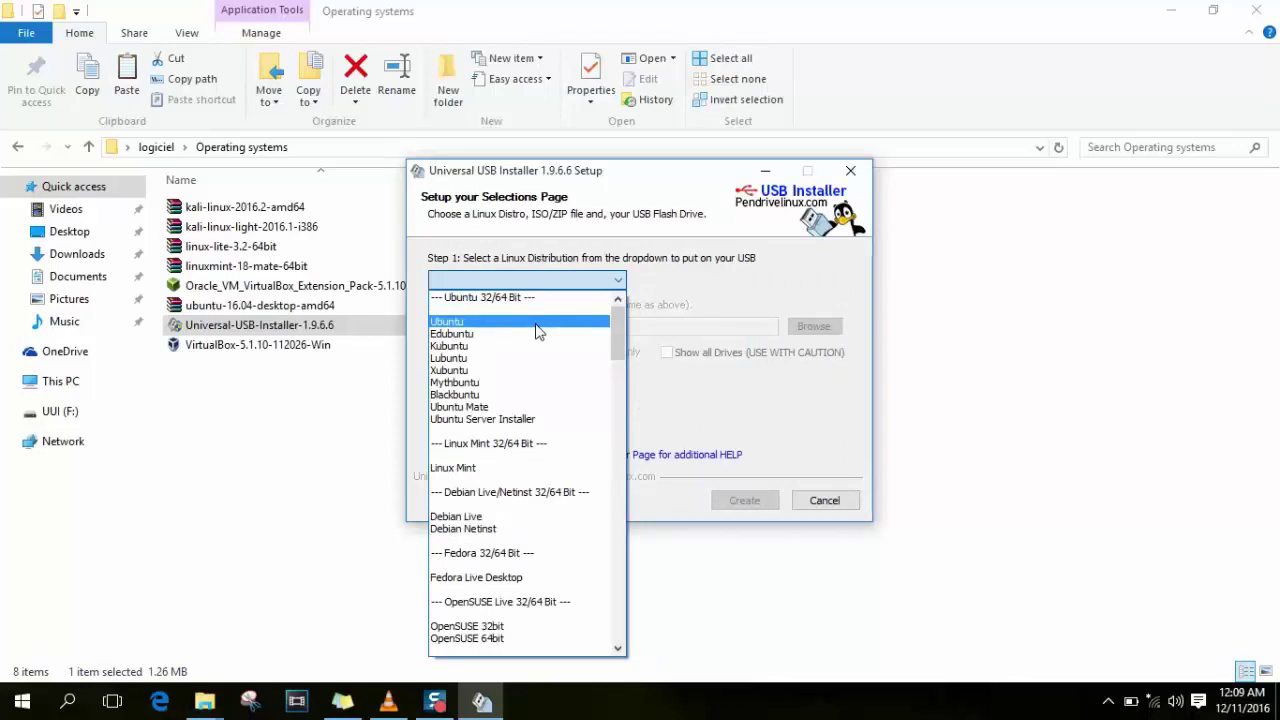
key(k)
key(k)
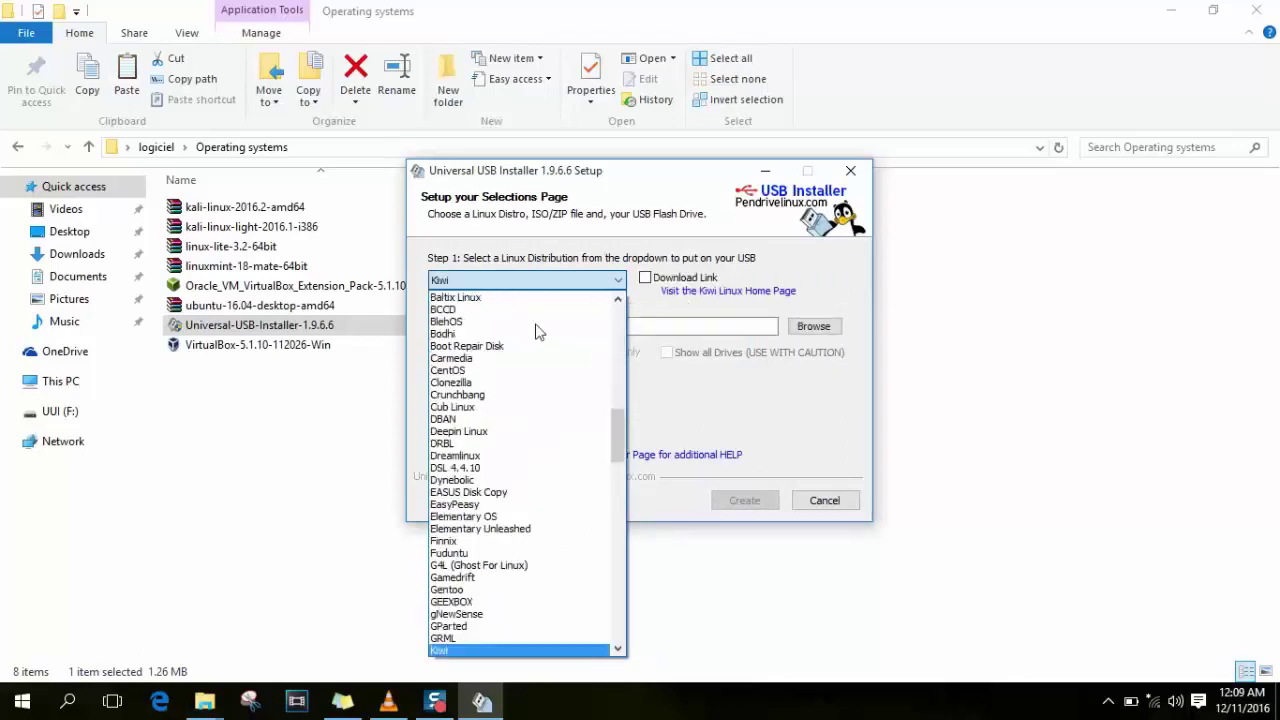
key(k)
key(k)
key(k)
key(k)
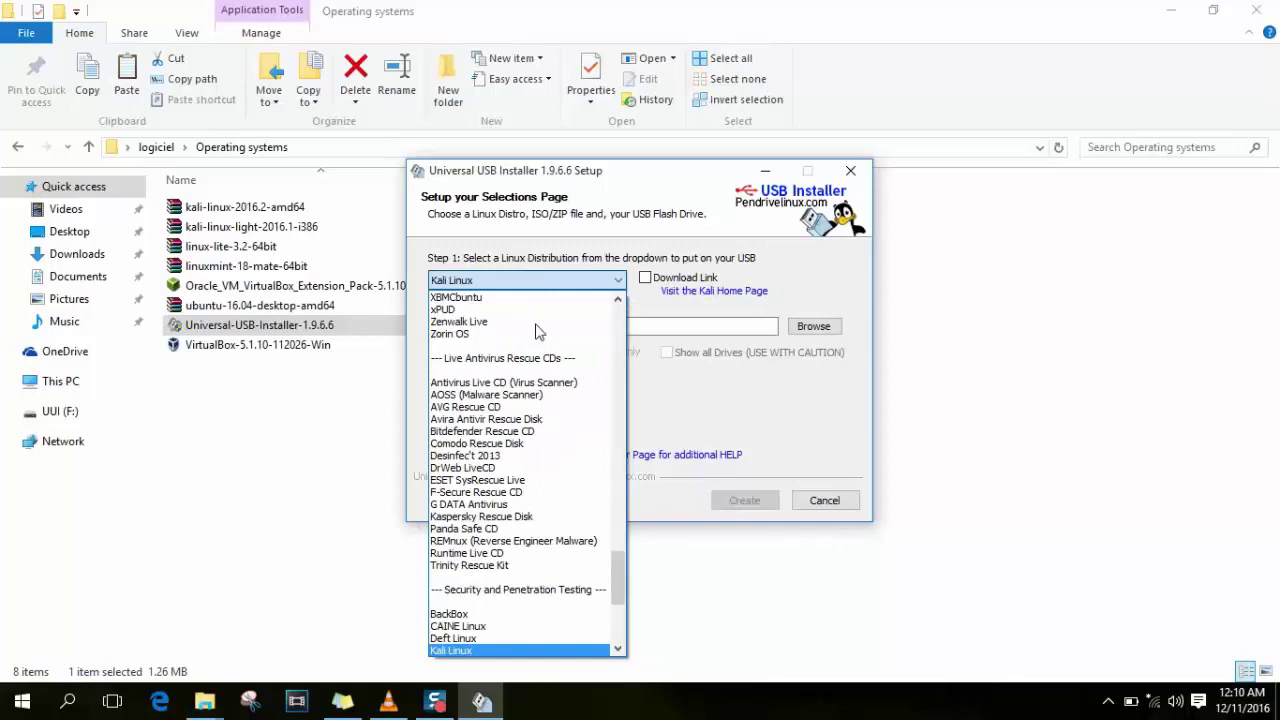
click(480, 652)
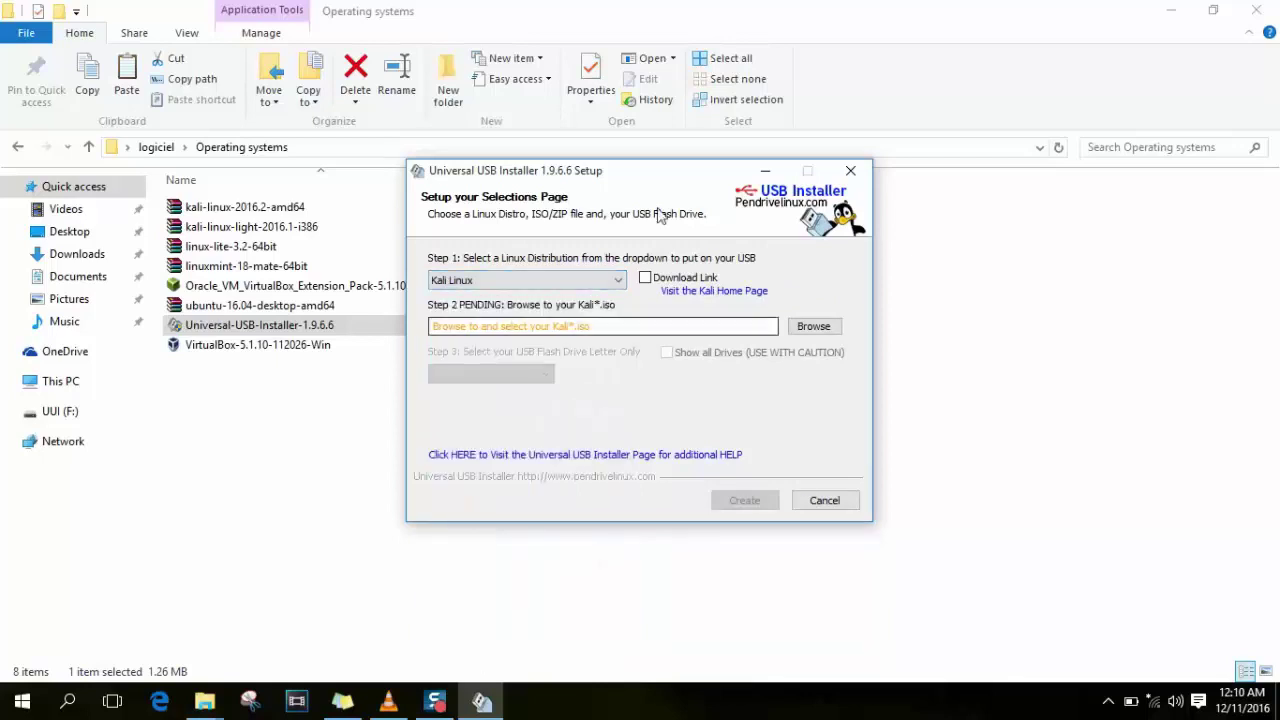
Select the kali-linux-light-2016.1-i386 ISO as the source image.
click(822, 333)
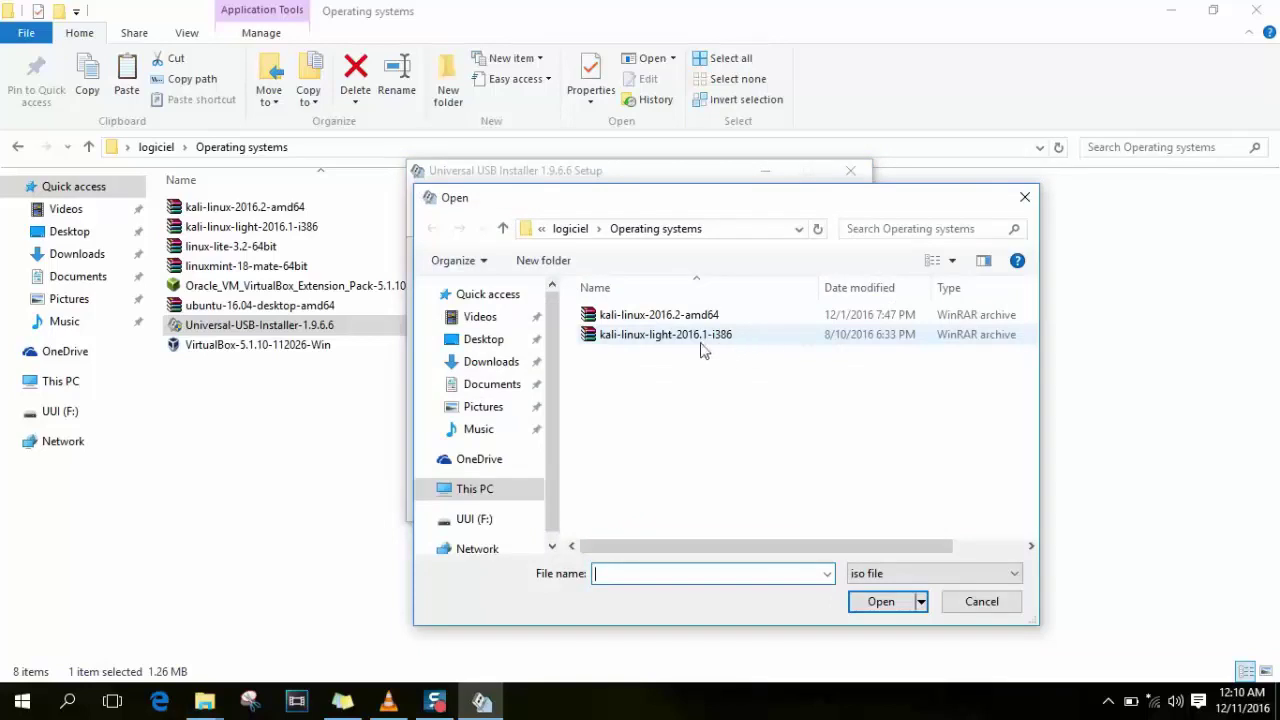
click(688, 318)
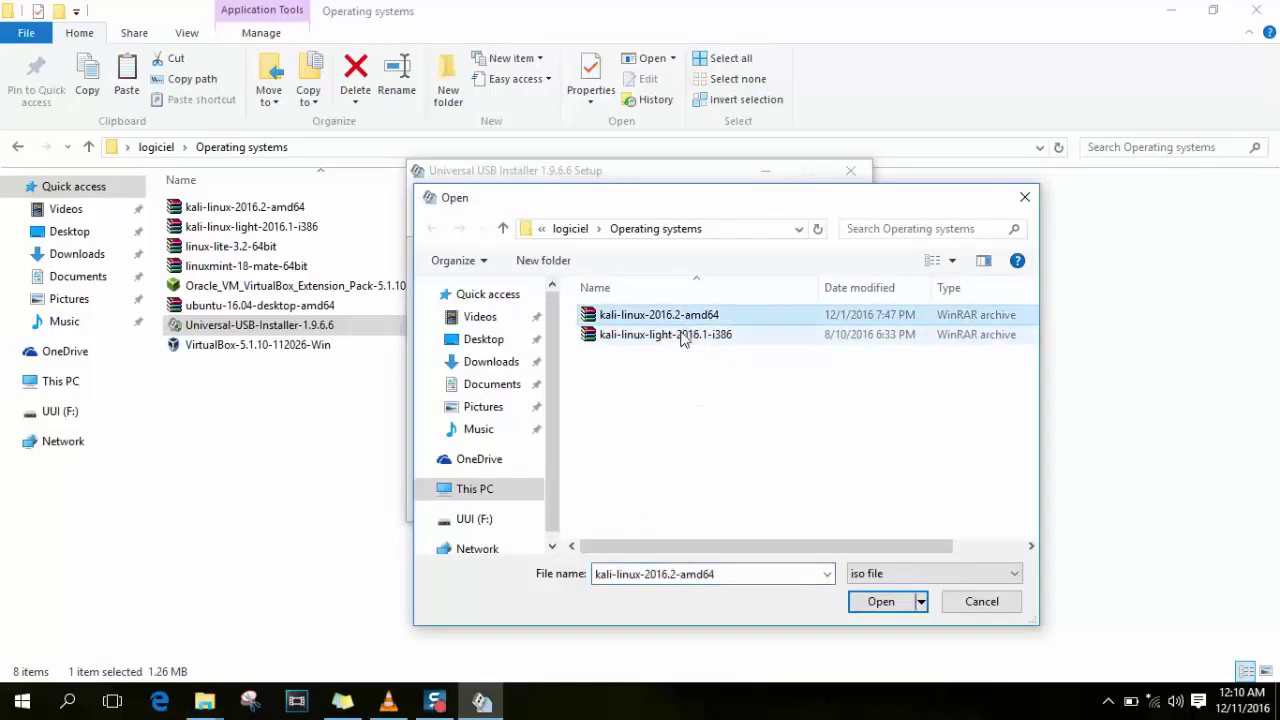
click(688, 334)
click(878, 602)
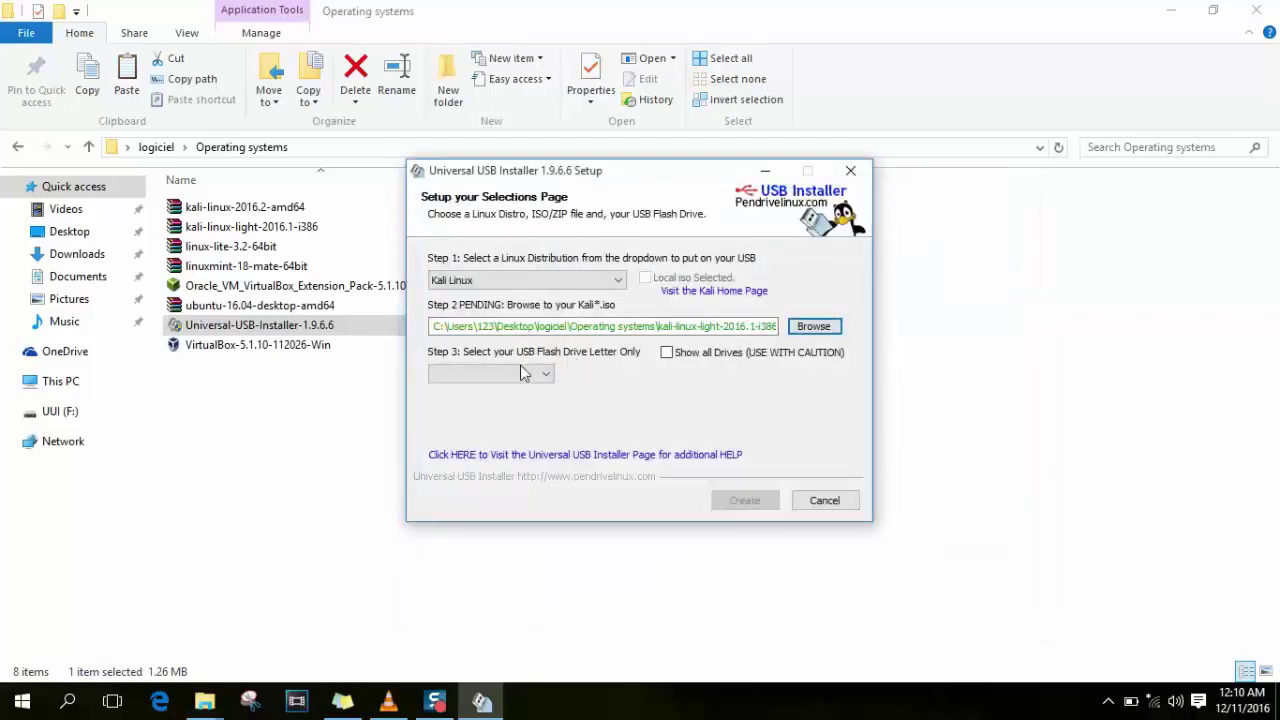
Target drive F:\ UUI 7GB, enable Fat32 formatting, and start creating the USB.
click(524, 374)
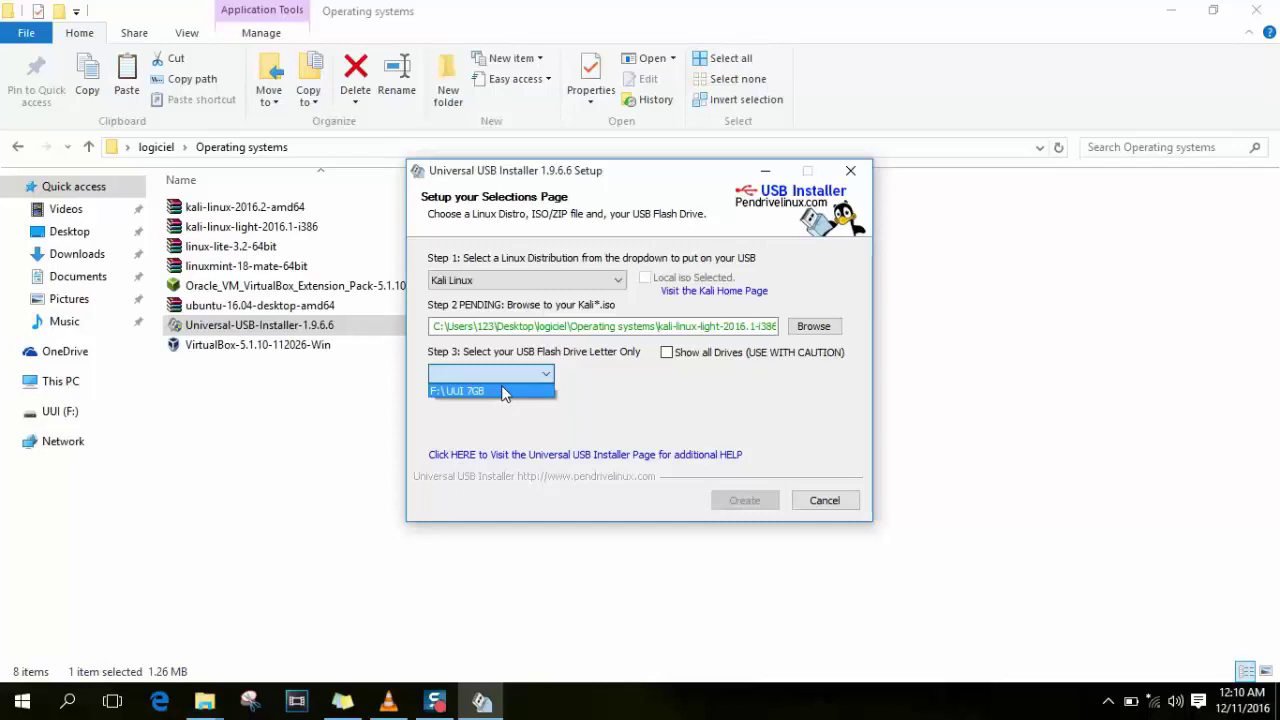
click(503, 391)
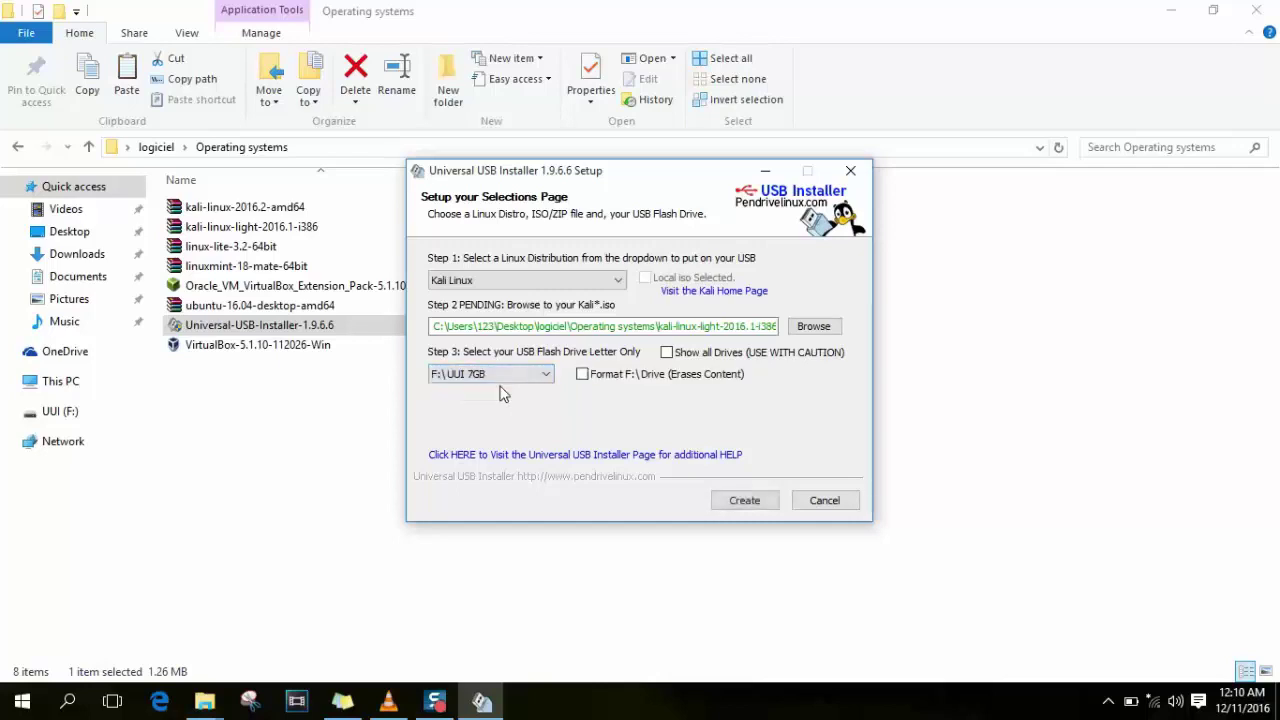
click(583, 375)
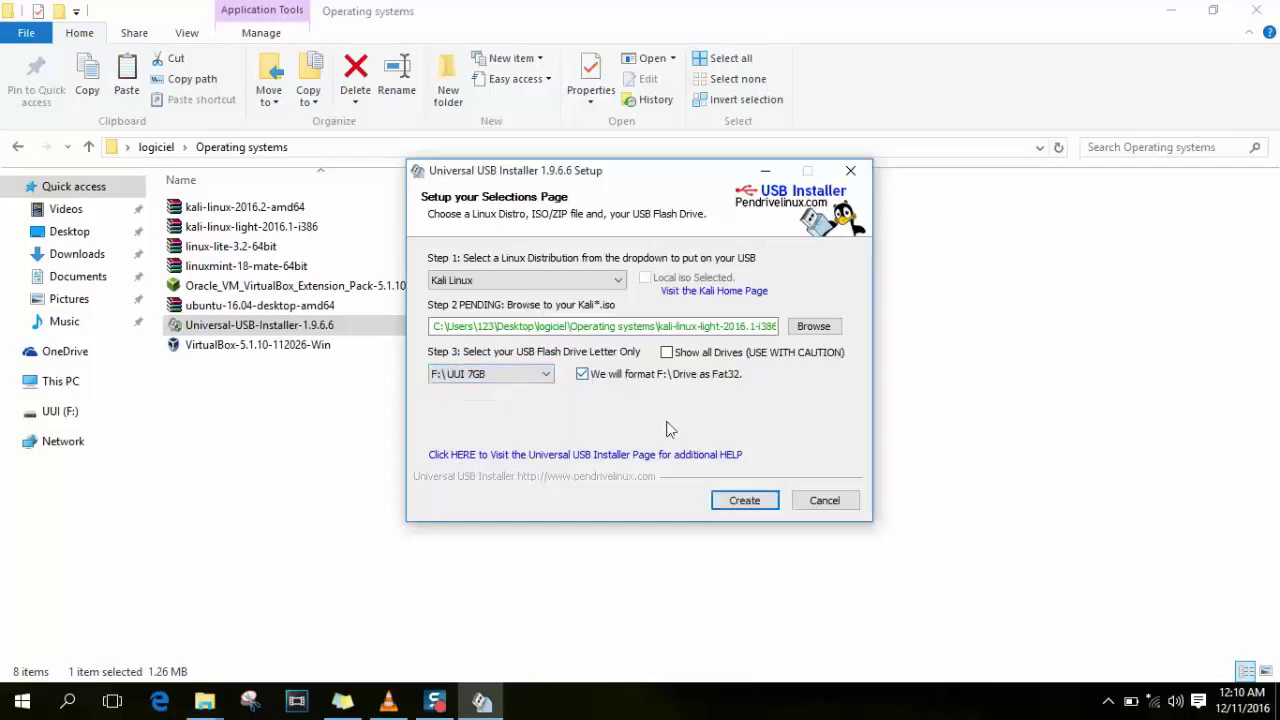
click(743, 500)
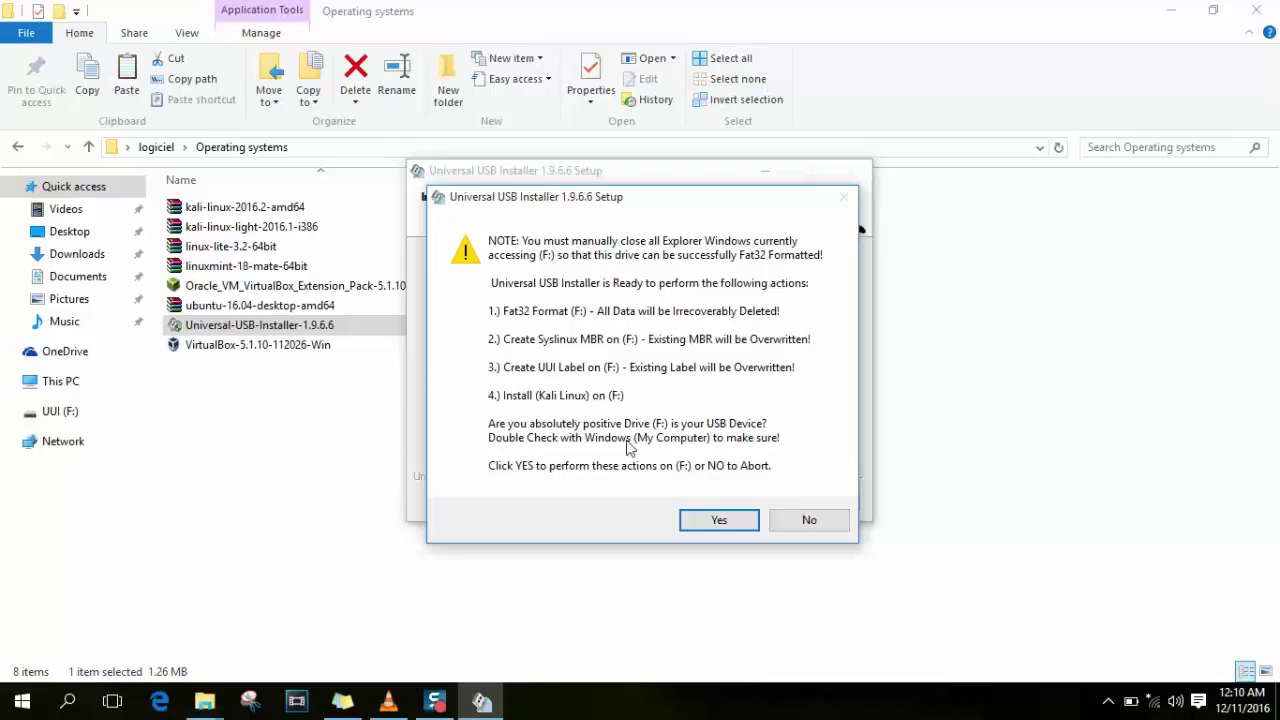
Confirm formatting F: as Fat32 and installing Kali Linux onto it.
click(690, 512)
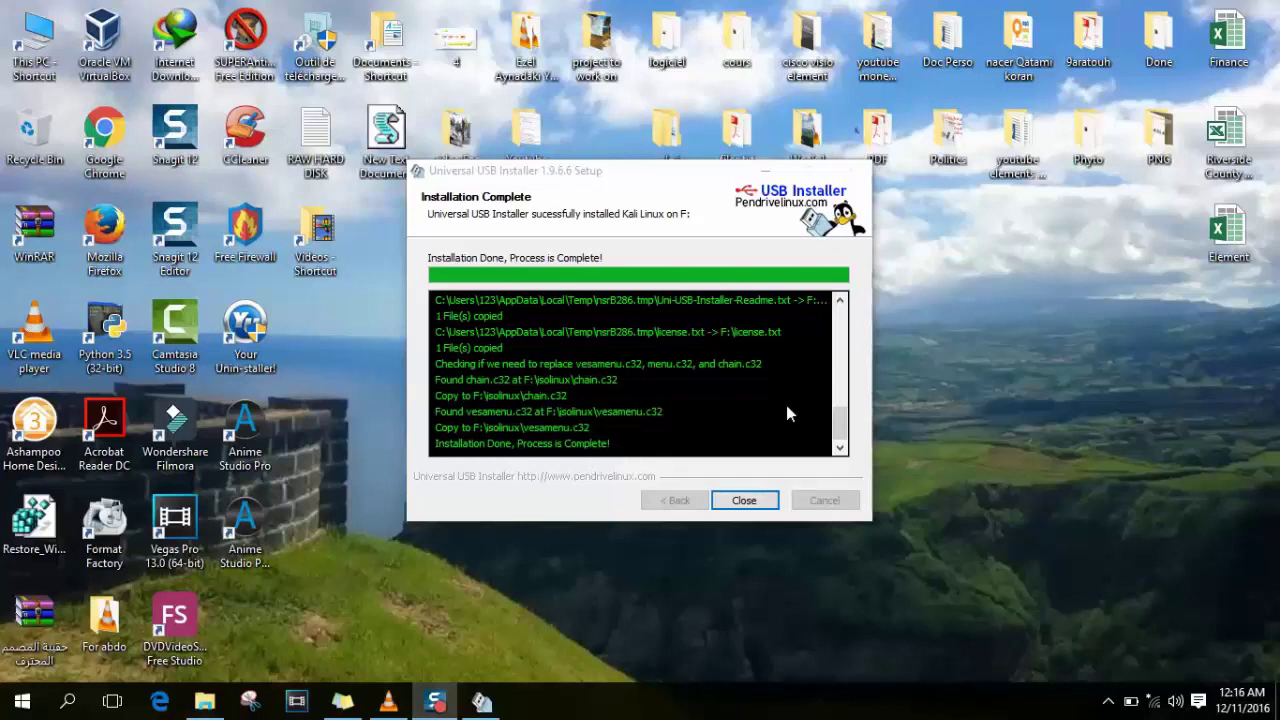
After Installation Complete appears, close Universal USB Installer.
drag(840, 425, 835, 460)
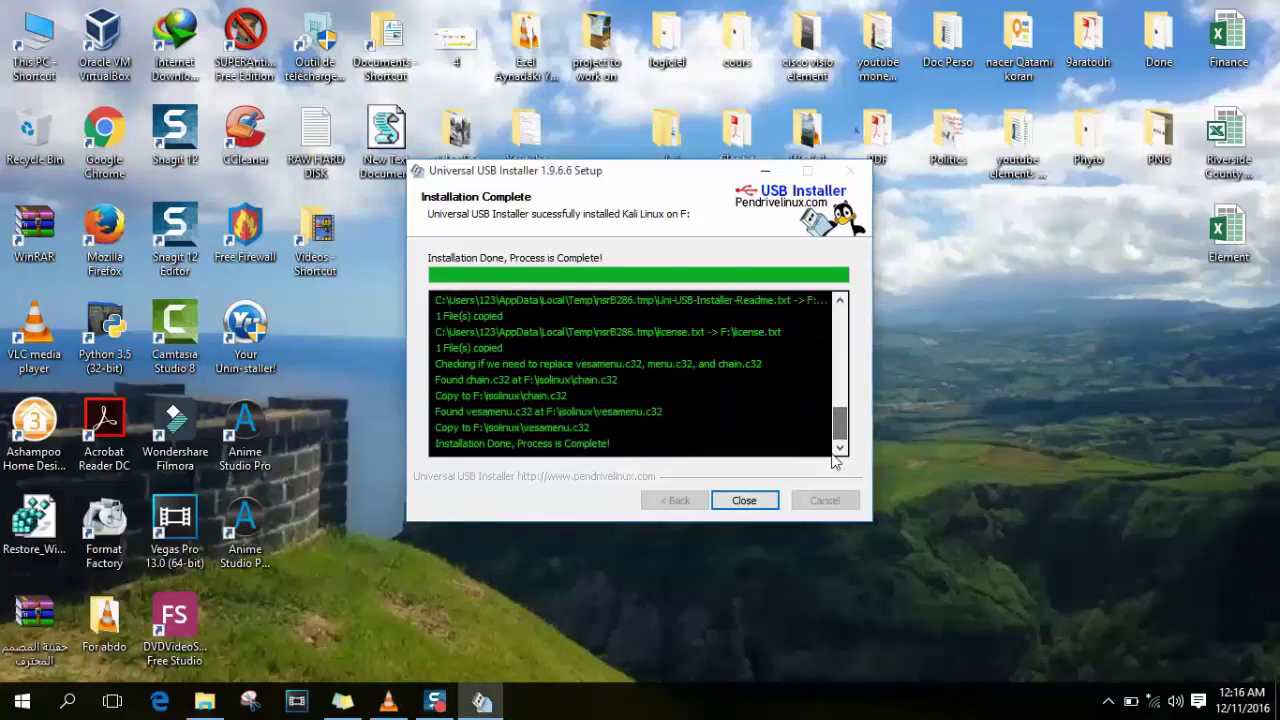
click(727, 505)
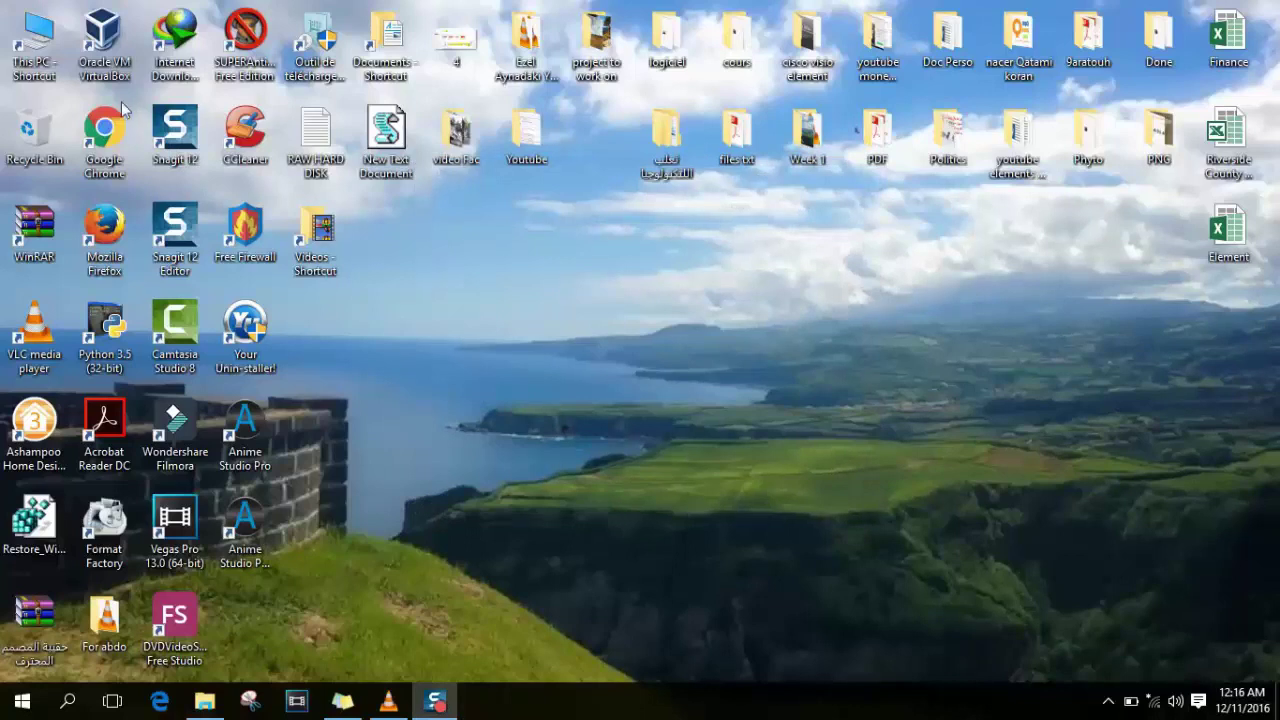
Open UUI (F:) from This PC and run its setup program.
double_click(37, 42)
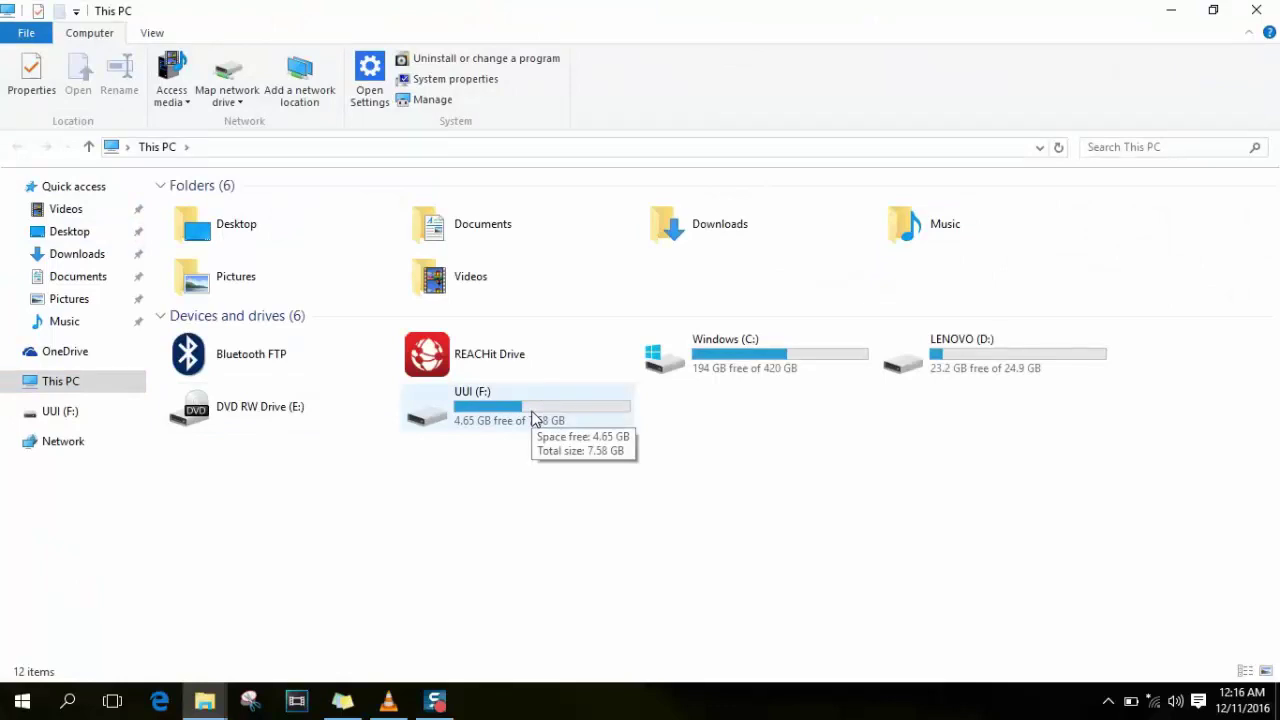
double_click(533, 412)
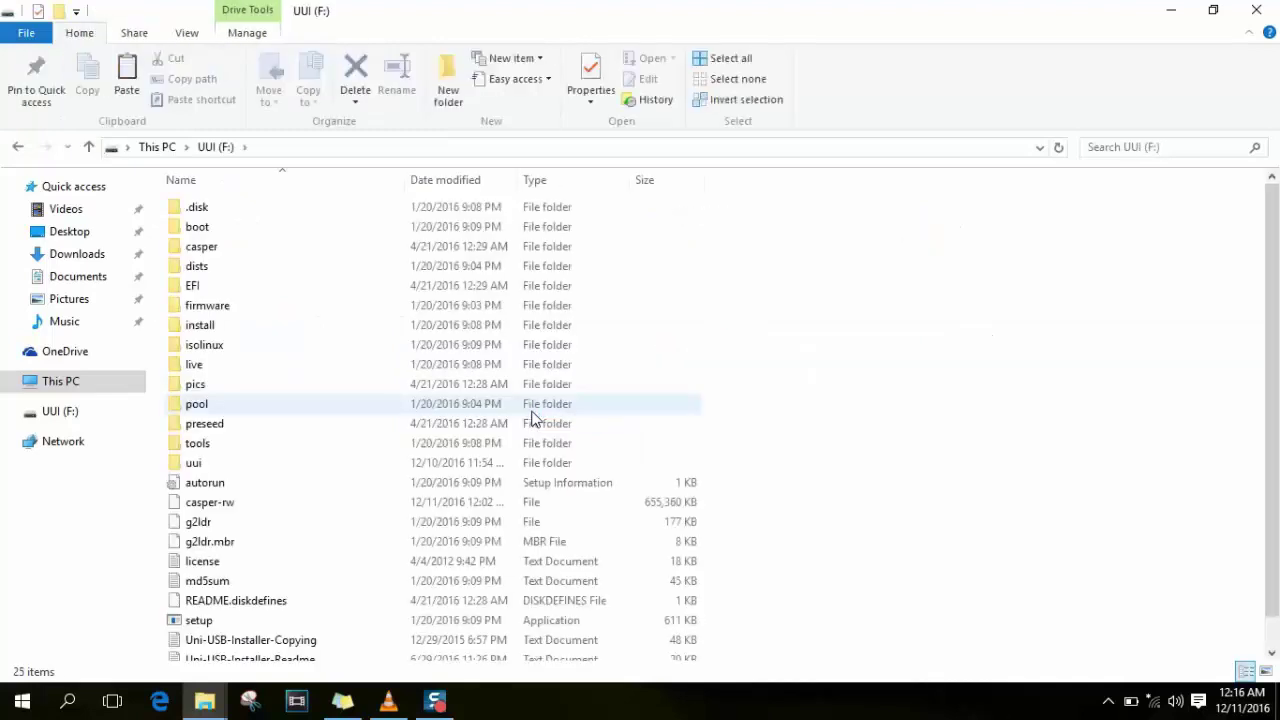
scroll(176, 618, down, 1)
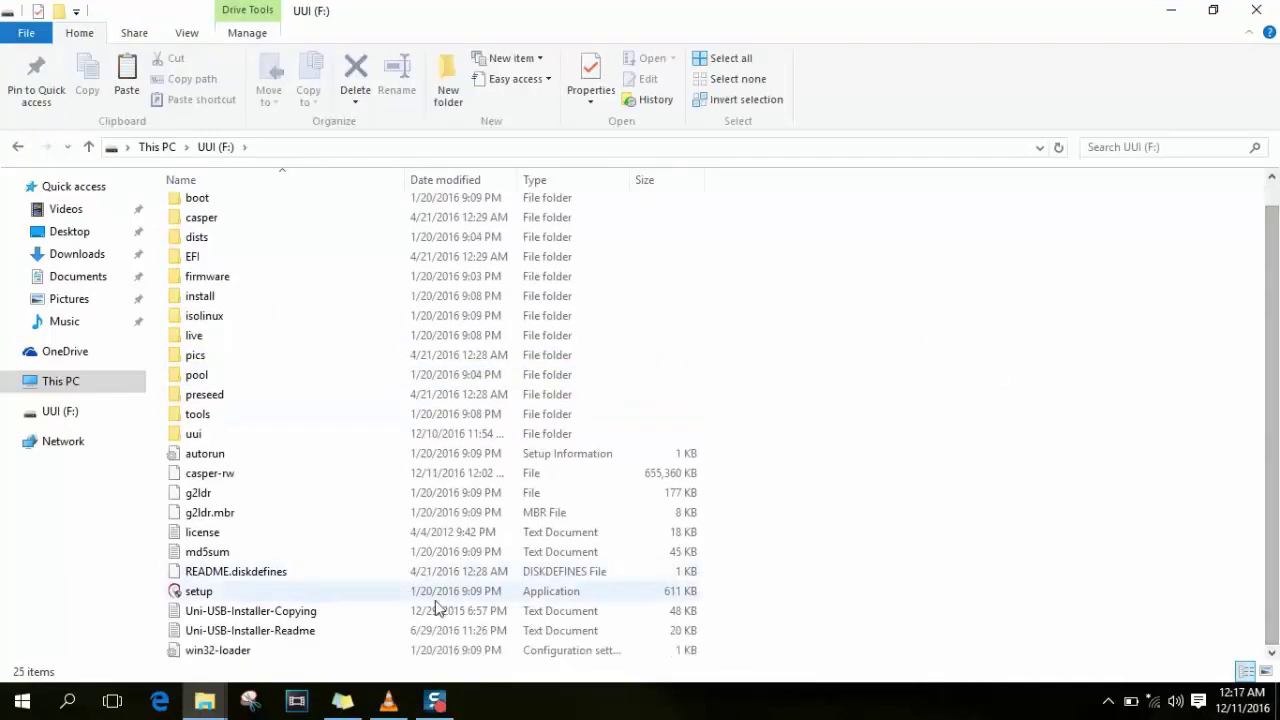
double_click(340, 597)
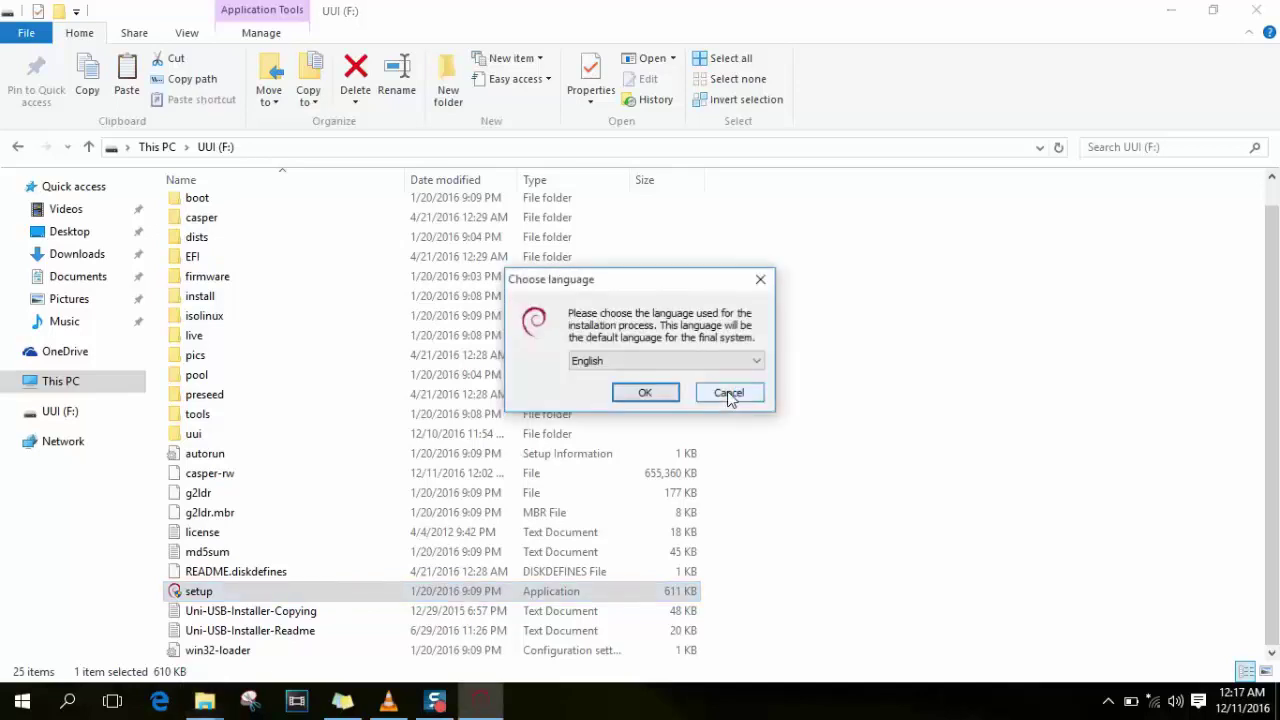
Accept English, dismiss the unsupported Windows 6.2.9200 error, and close the F: Explorer window.
click(650, 395)
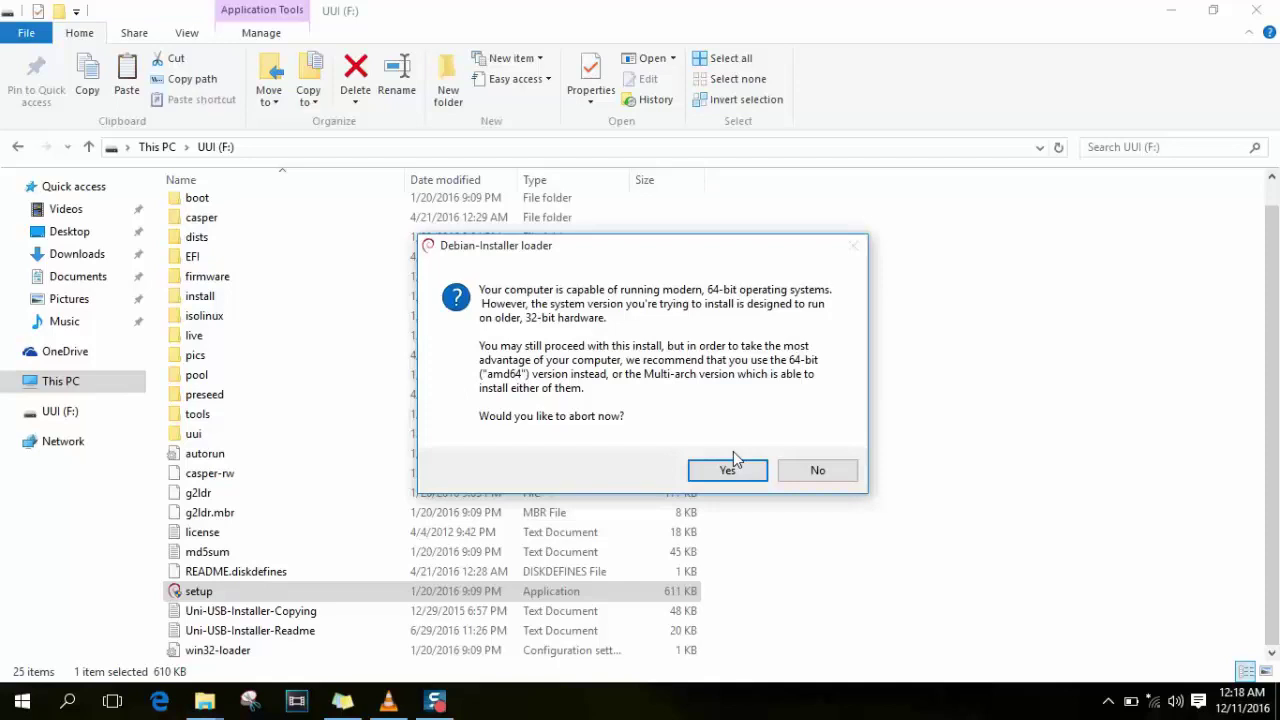
click(817, 471)
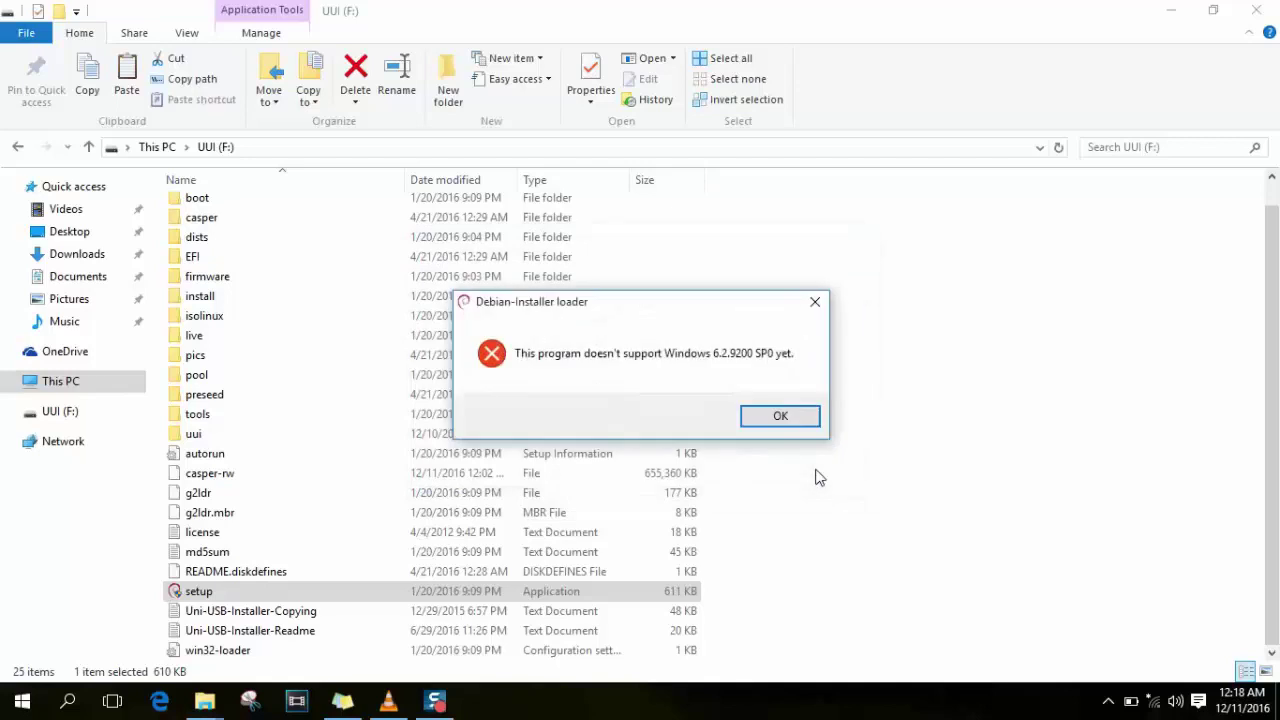
click(800, 424)
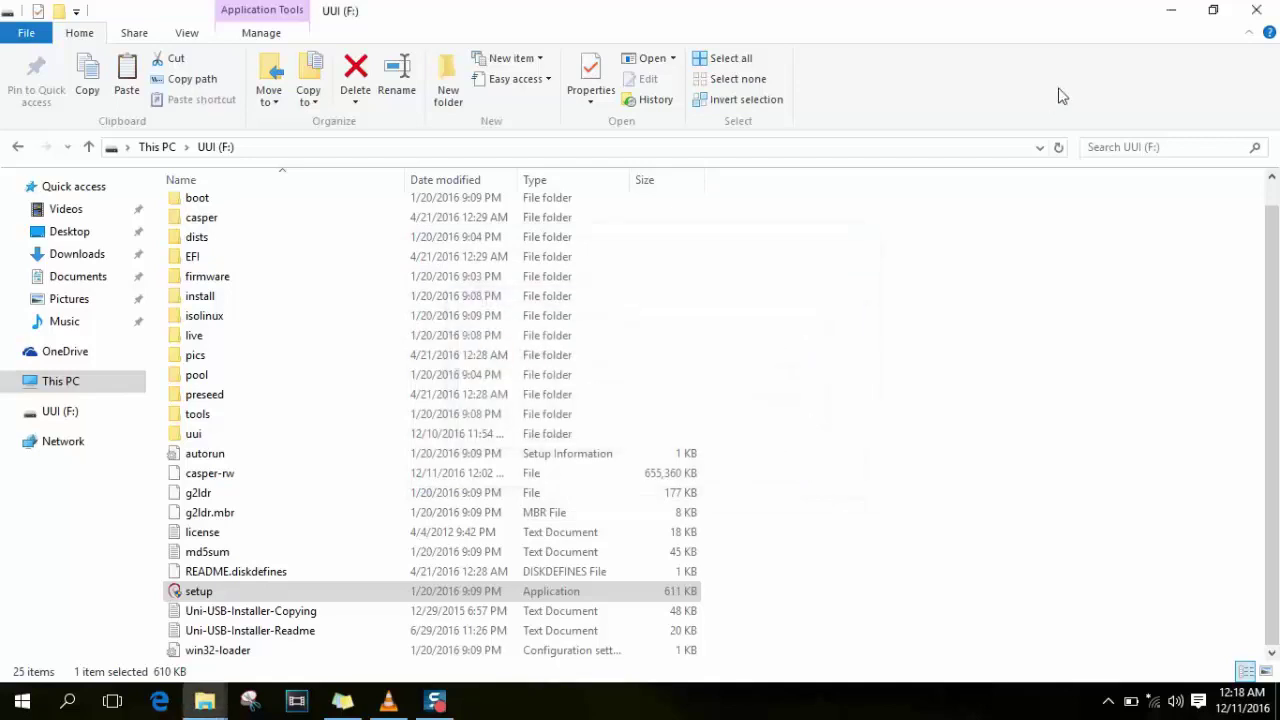
click(1256, 10)
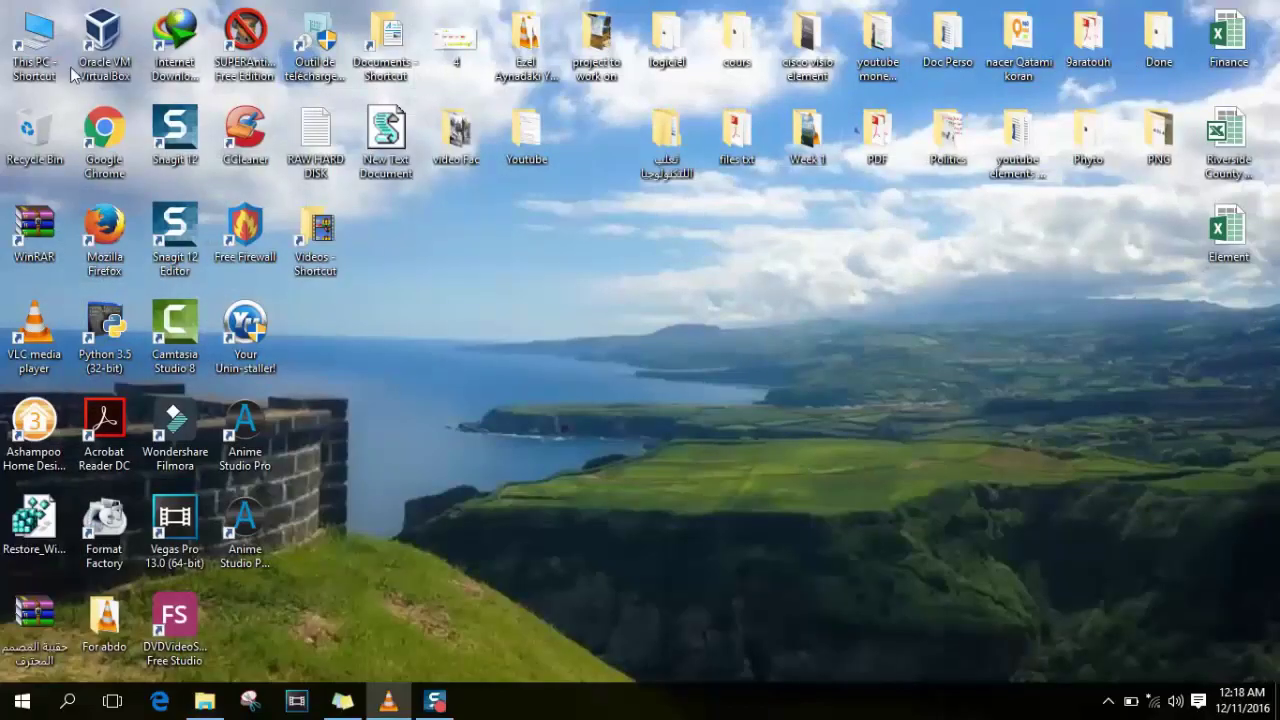